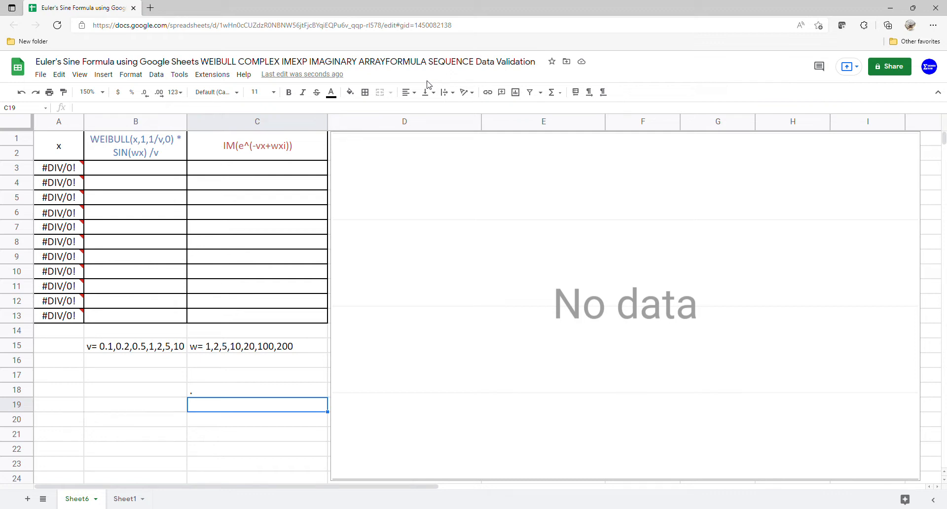
Start a data validation rule for cell B16 using the List of items criterion.
click(166, 362)
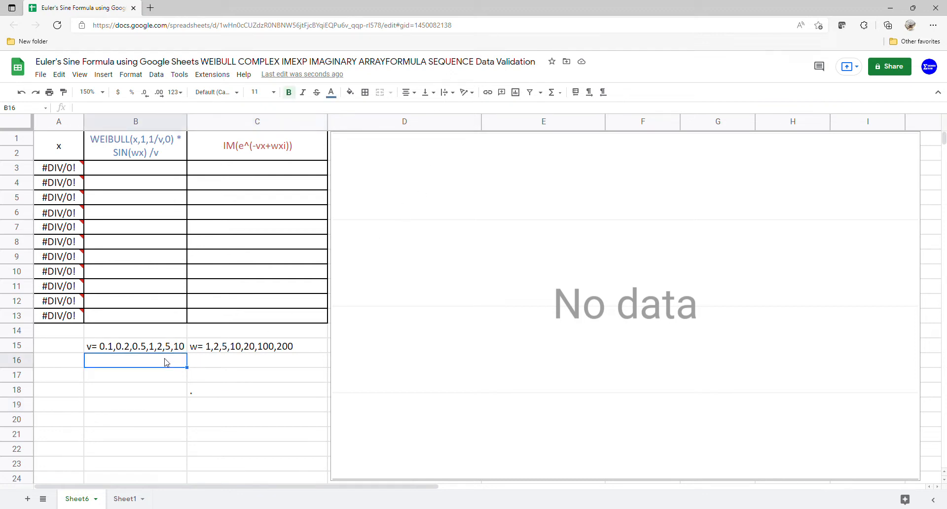
click(172, 77)
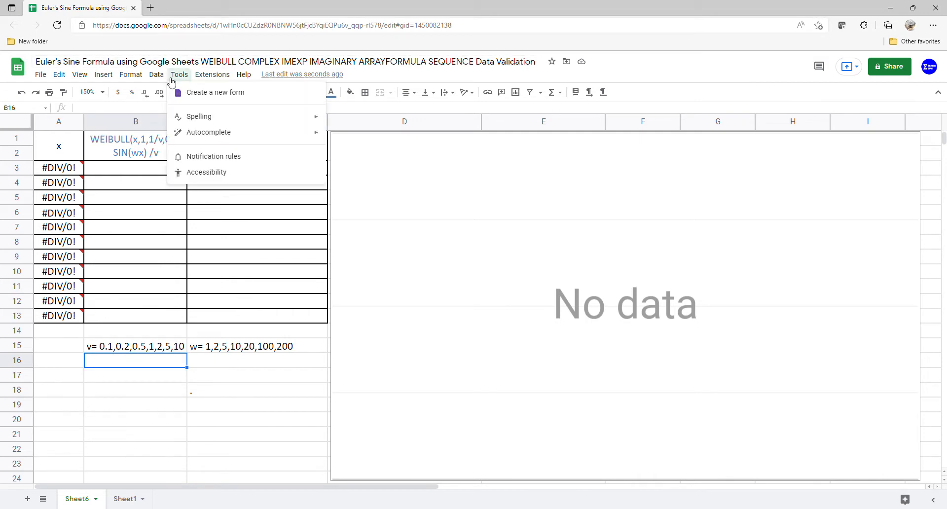
mouse_move(156, 75)
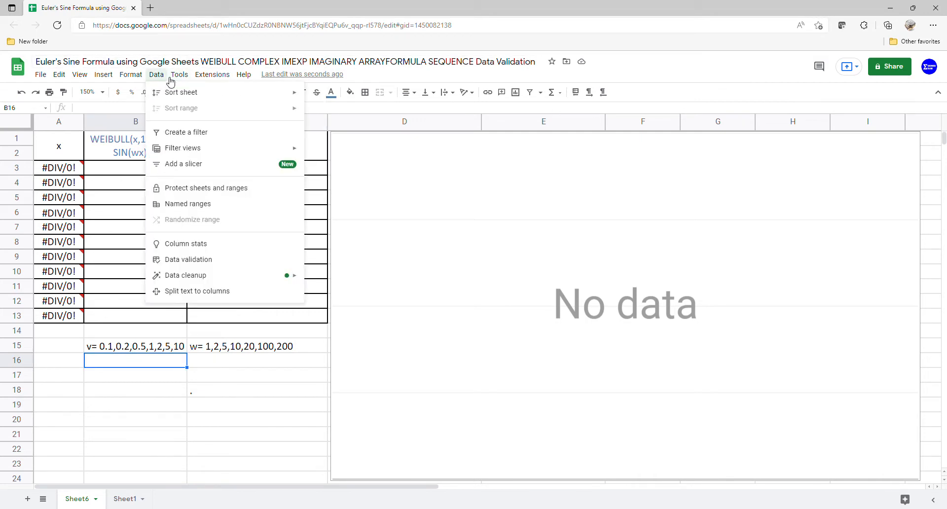
click(208, 265)
click(450, 256)
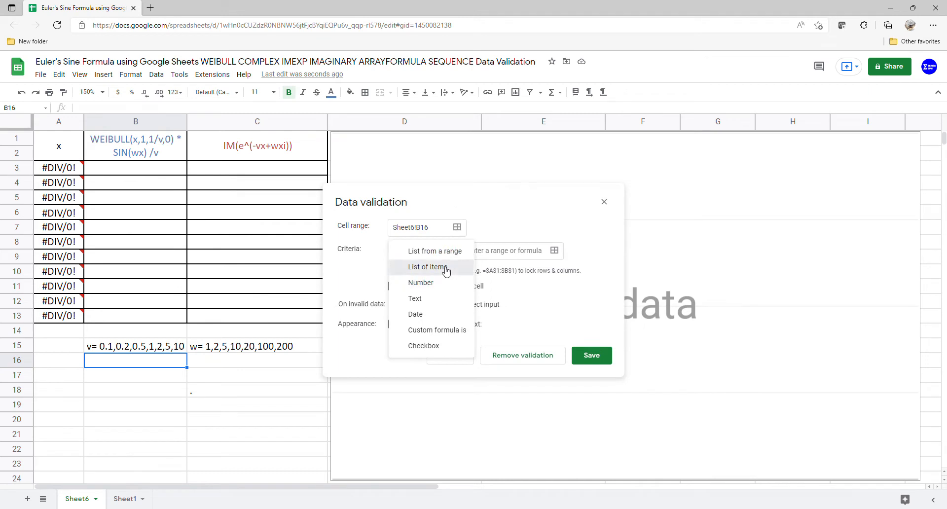
click(428, 267)
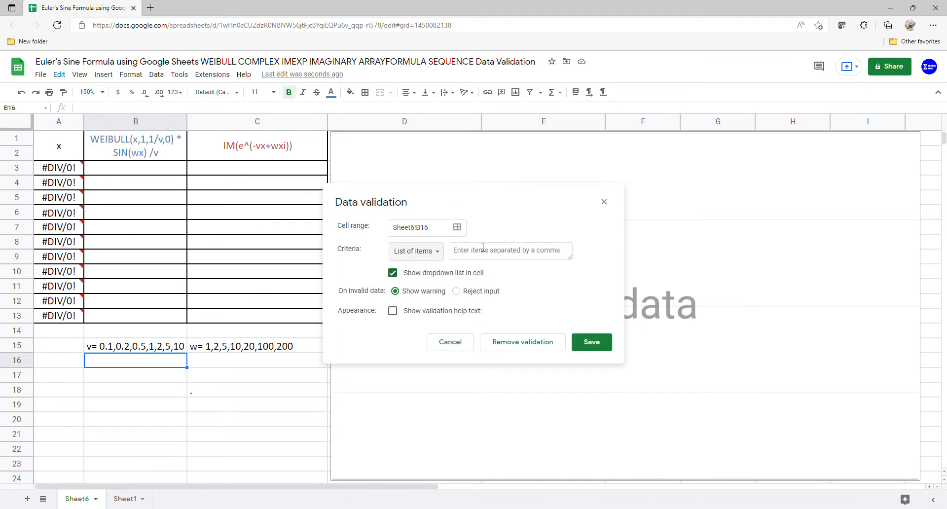
Use the v values from B15 (0.1,0.2,0.5,1,2,5,10) as B16's list items, save the rule, and choose 0.1 in B16.
click(139, 347)
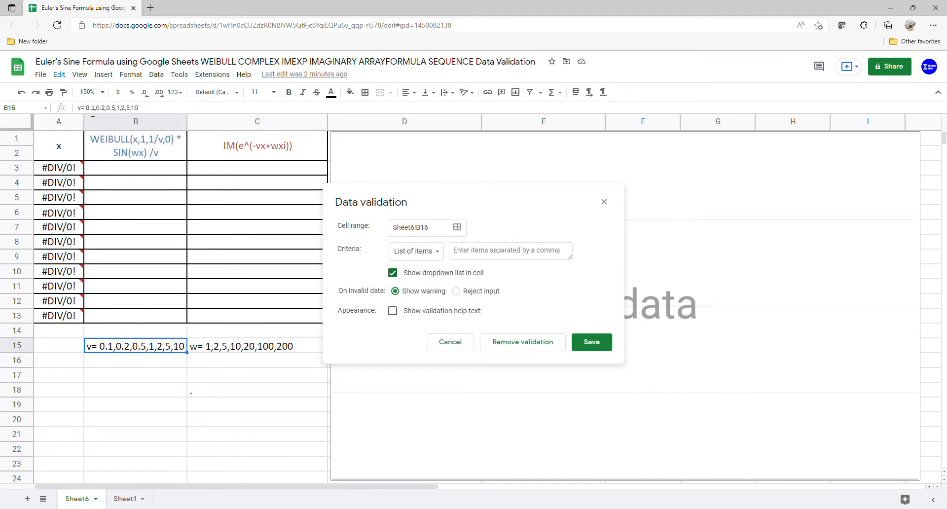
drag(87, 113, 134, 114)
key(ctrl+c)
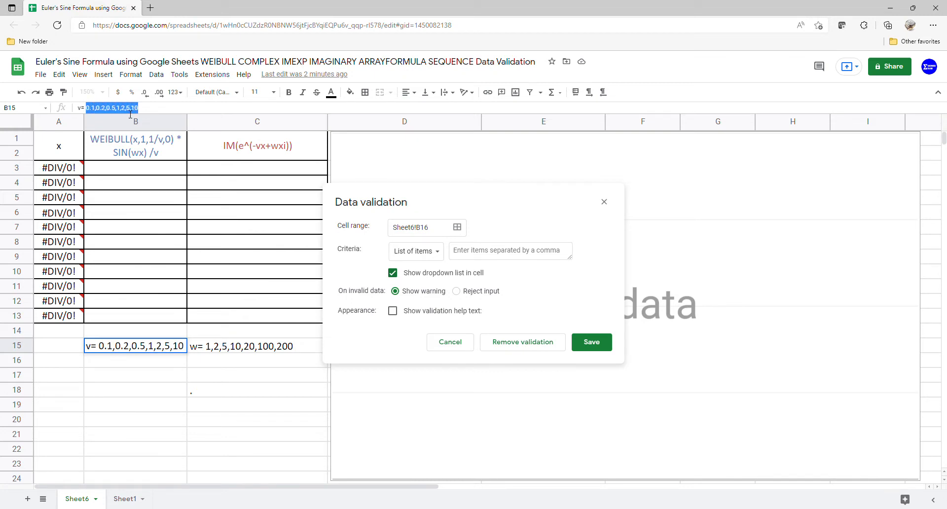
click(463, 252)
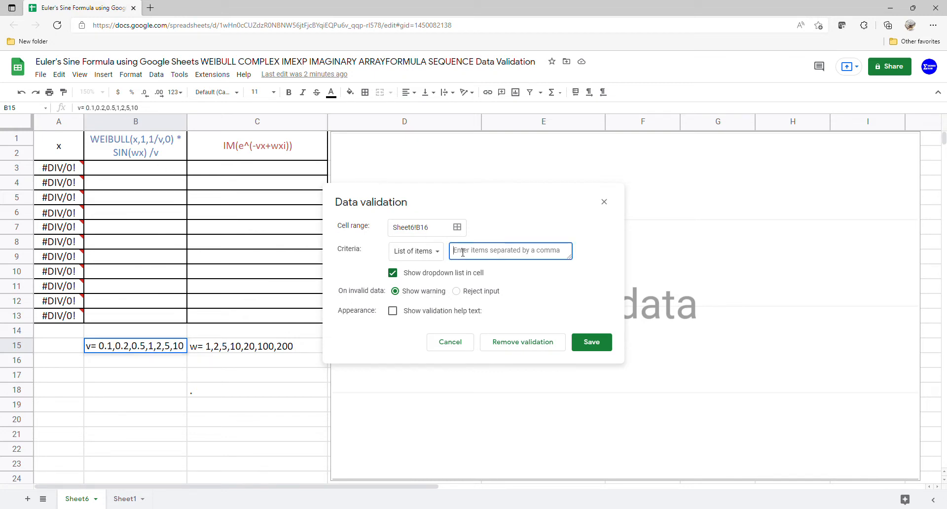
key(ctrl+v)
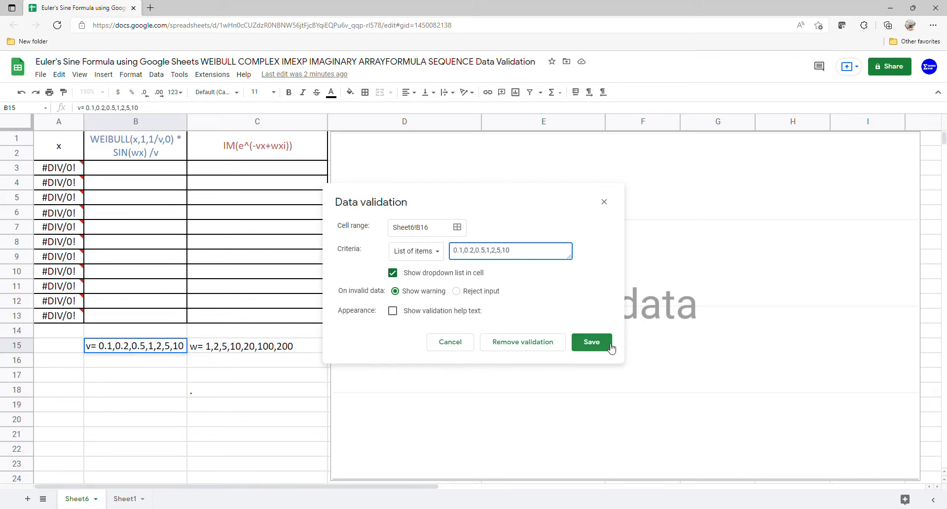
click(608, 346)
click(179, 359)
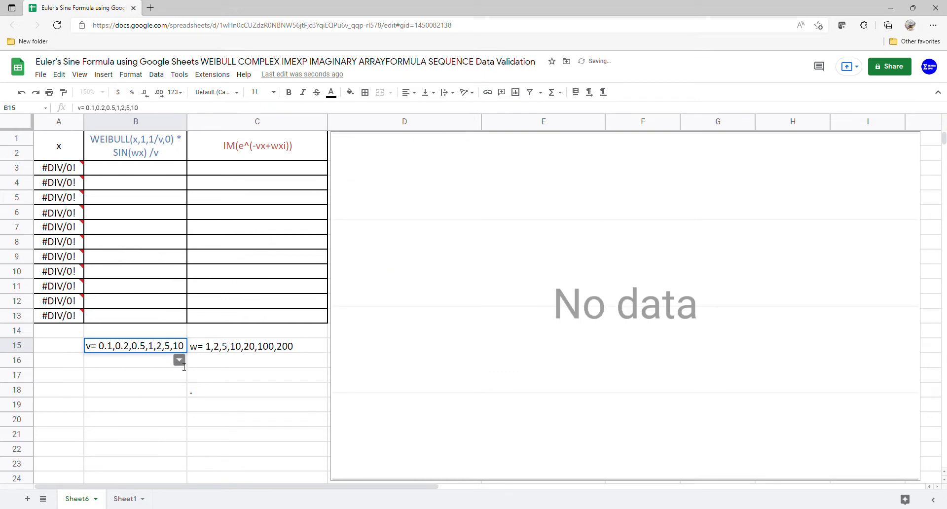
click(167, 377)
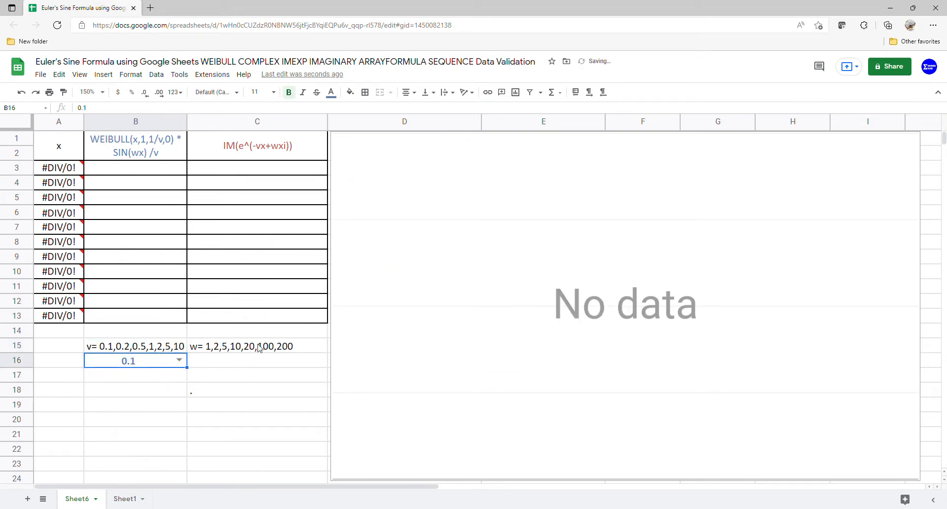
Start a data validation rule for cell C16 using the List of items criterion.
click(281, 346)
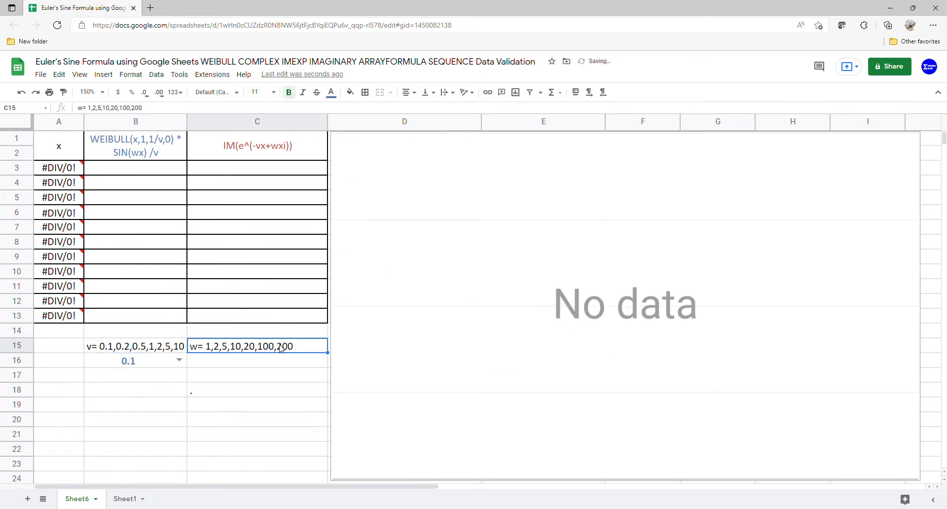
click(320, 359)
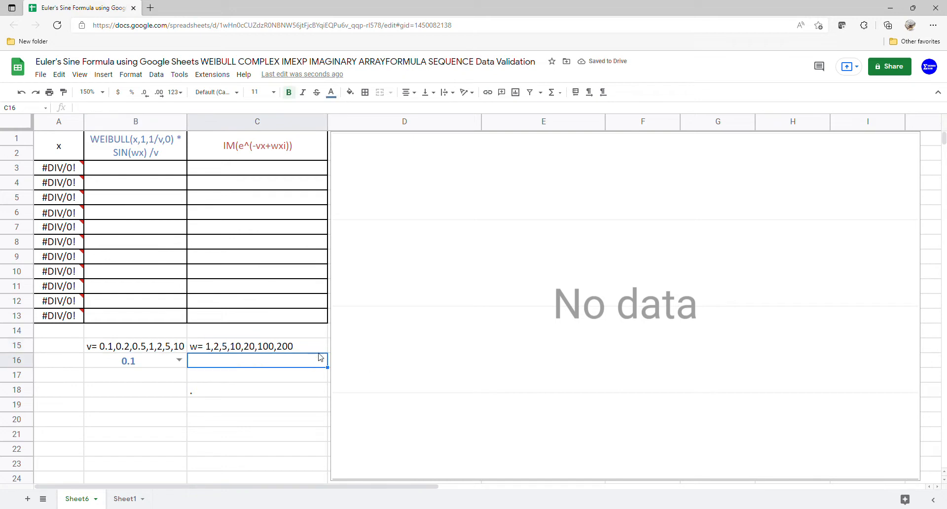
click(157, 76)
click(173, 261)
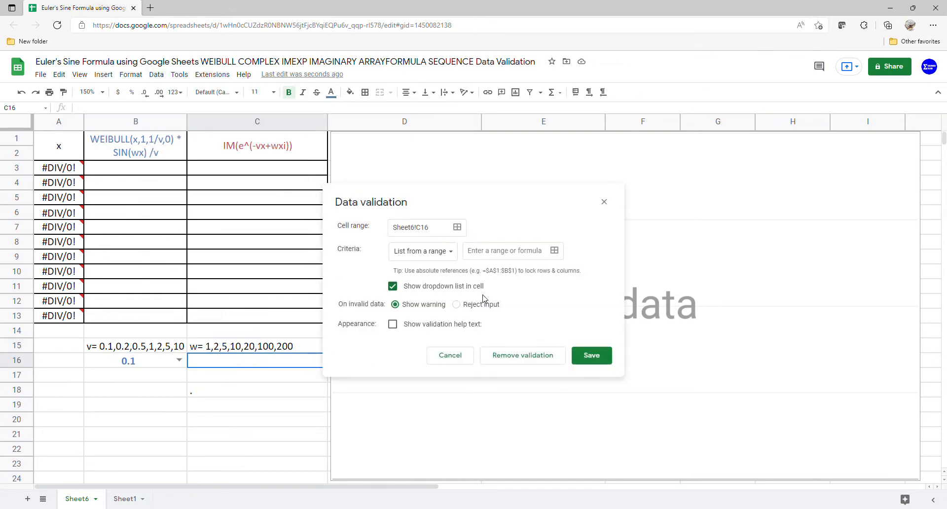
click(450, 253)
click(444, 268)
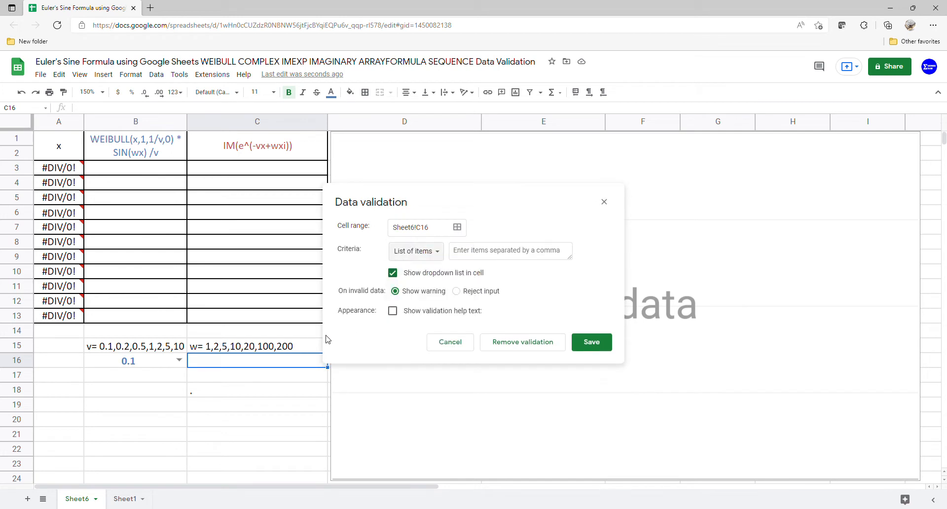
Use the w values from C15 (1,2,5,10,20,100,200) as C16's list items, save the rule, and choose 1 in C16.
click(279, 350)
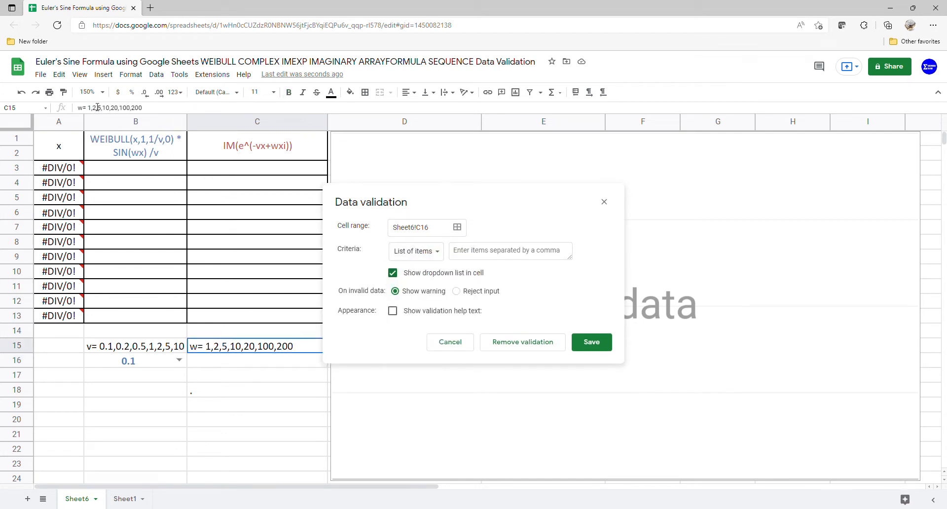
drag(89, 107, 142, 109)
key(ctrl+c)
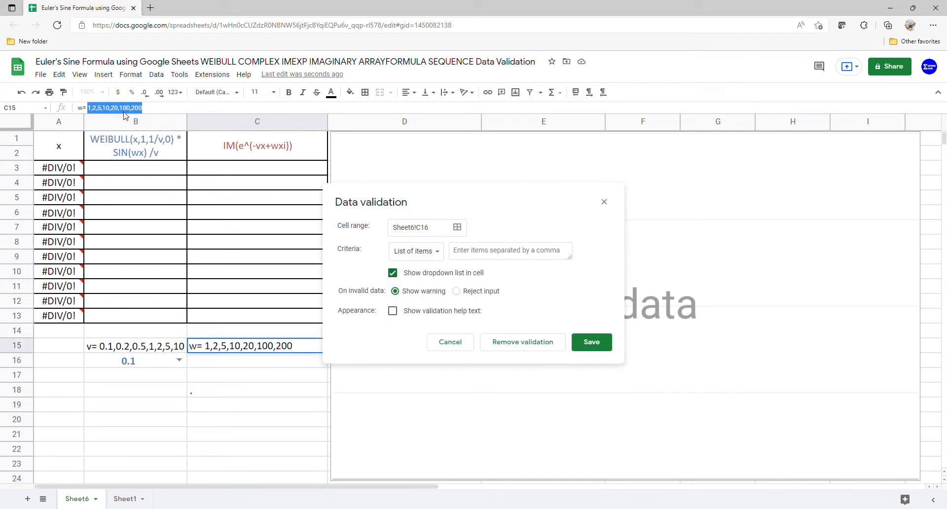
click(493, 251)
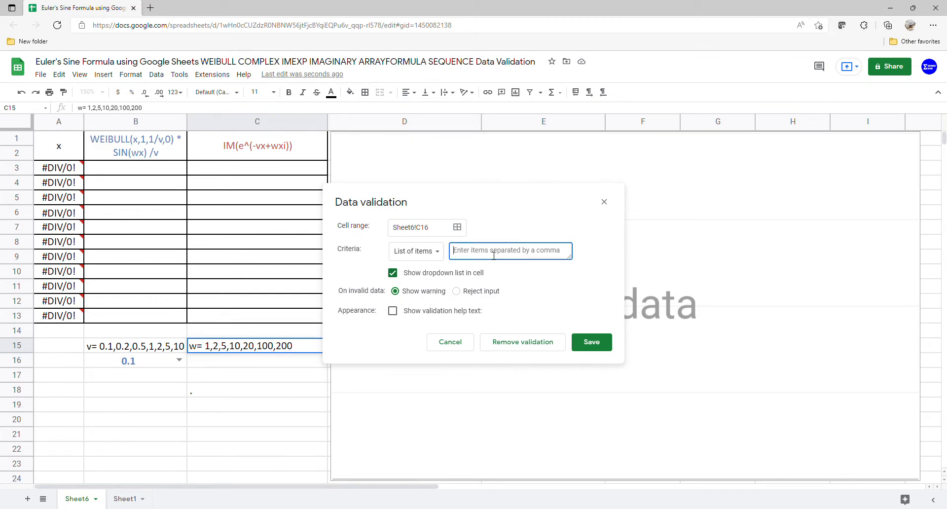
key(ctrl+v)
click(592, 342)
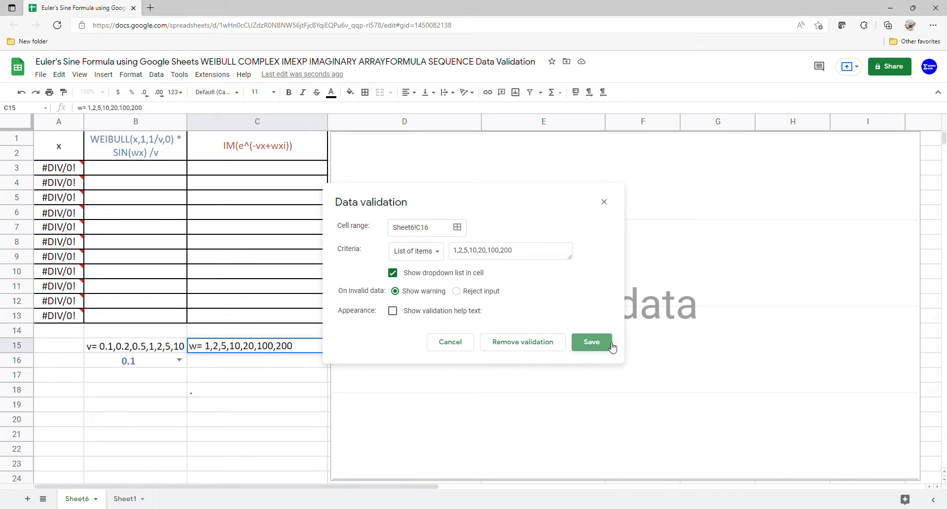
click(325, 368)
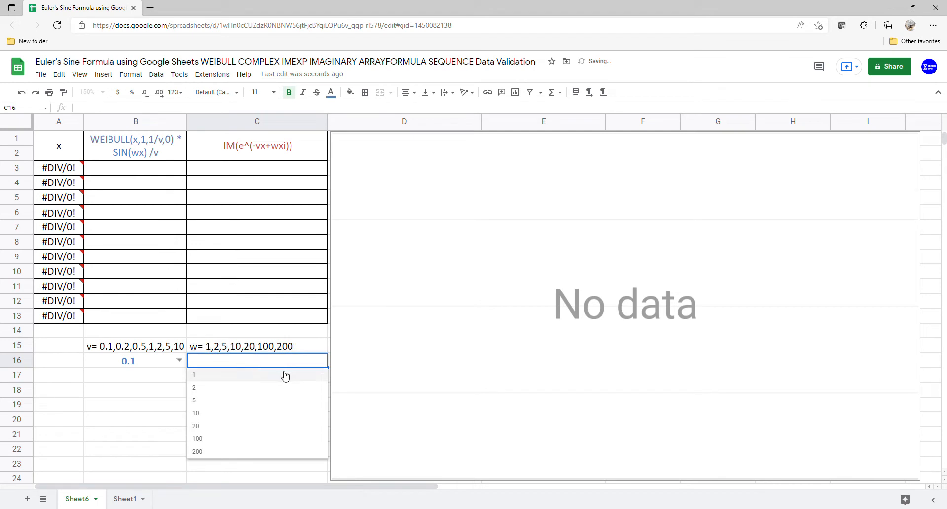
click(283, 375)
Copy the v and w dropdown cells B16:C16 into B17:C17 and color the copied cells' text red.
drag(129, 370, 212, 368)
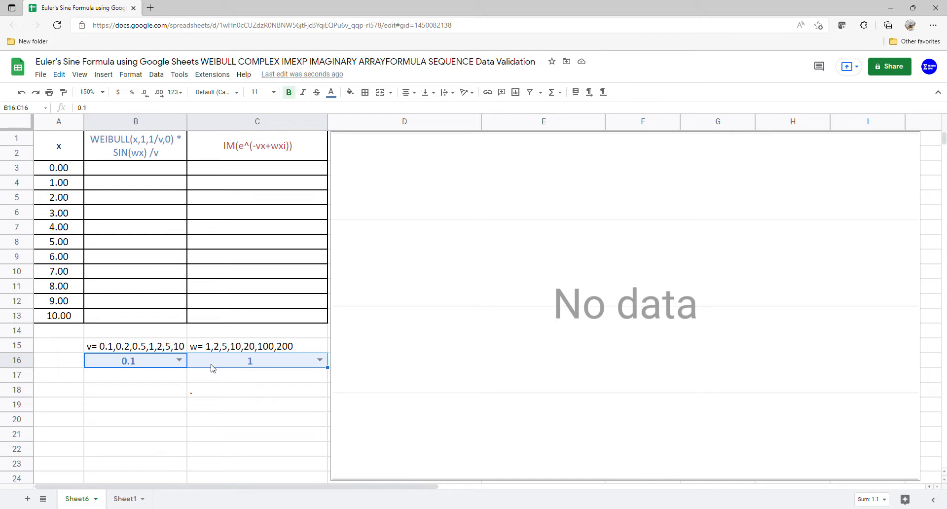
key(ctrl+c)
click(143, 383)
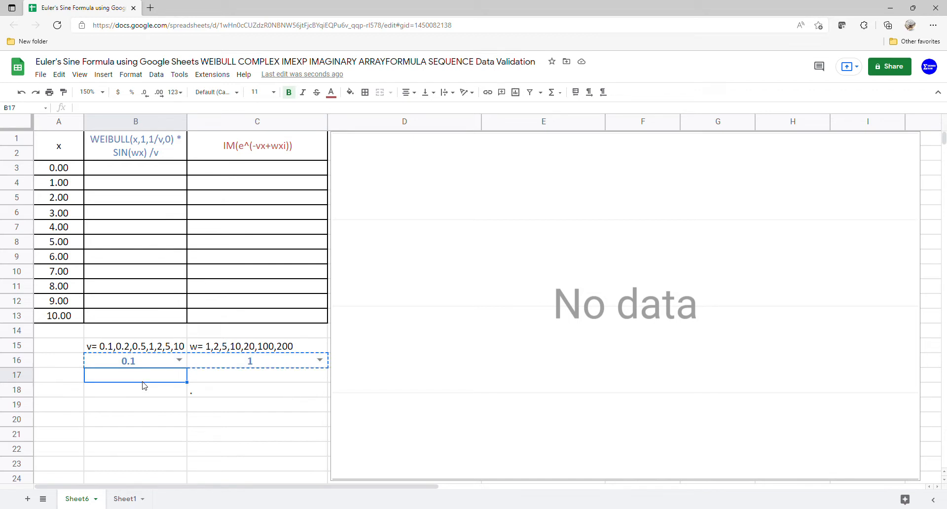
key(ctrl+v)
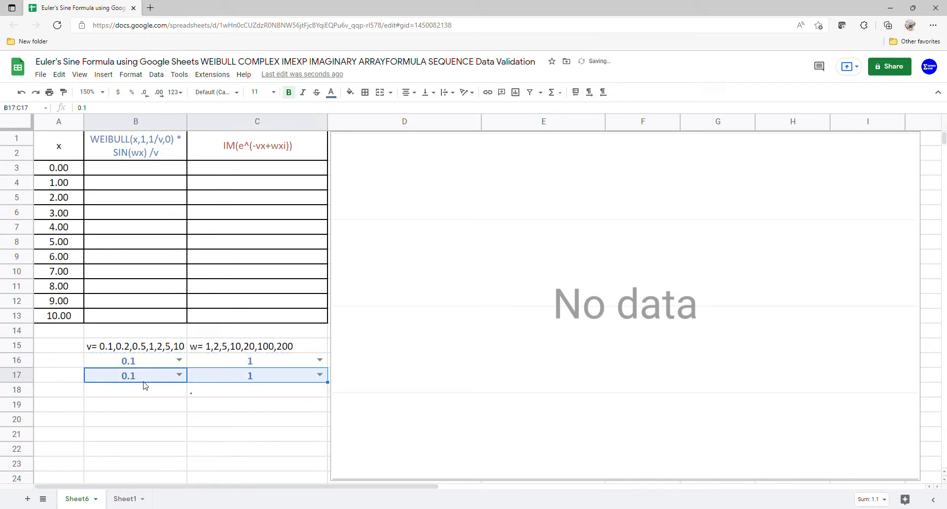
click(331, 92)
click(351, 161)
click(202, 255)
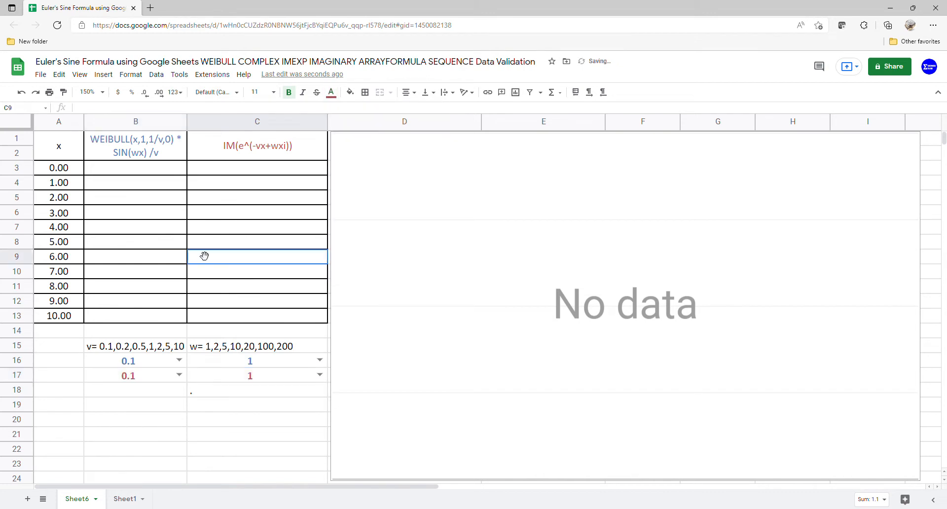
Begin an ARRAYFORMULA in B3 with a WEIBULL function over A3:A13, shape 1, scale 1/B16 and cumulative 0.
click(106, 169)
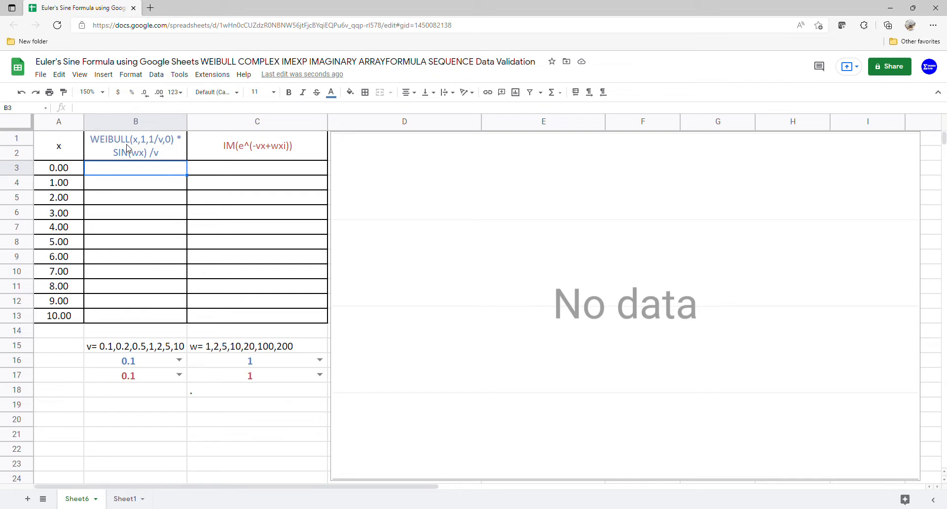
text(=arr)
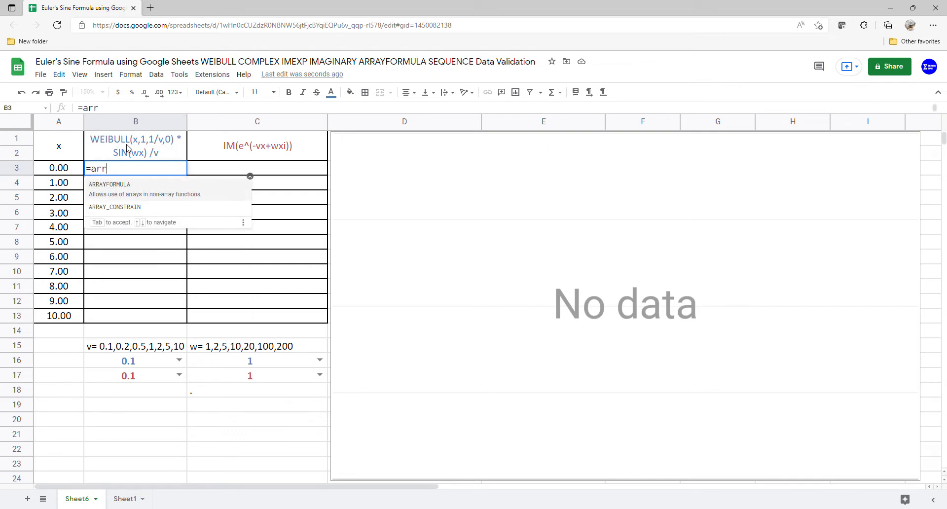
key(Tab)
text(we)
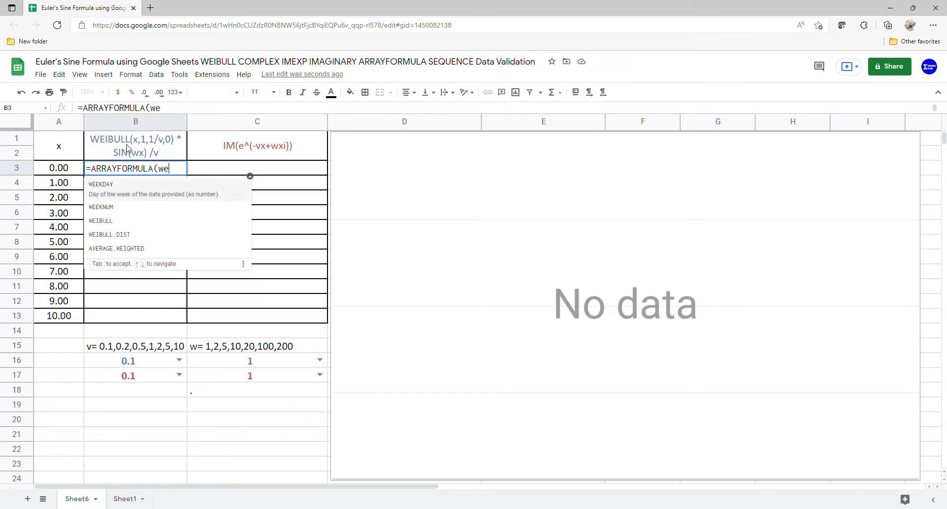
click(129, 222)
drag(59, 171, 67, 315)
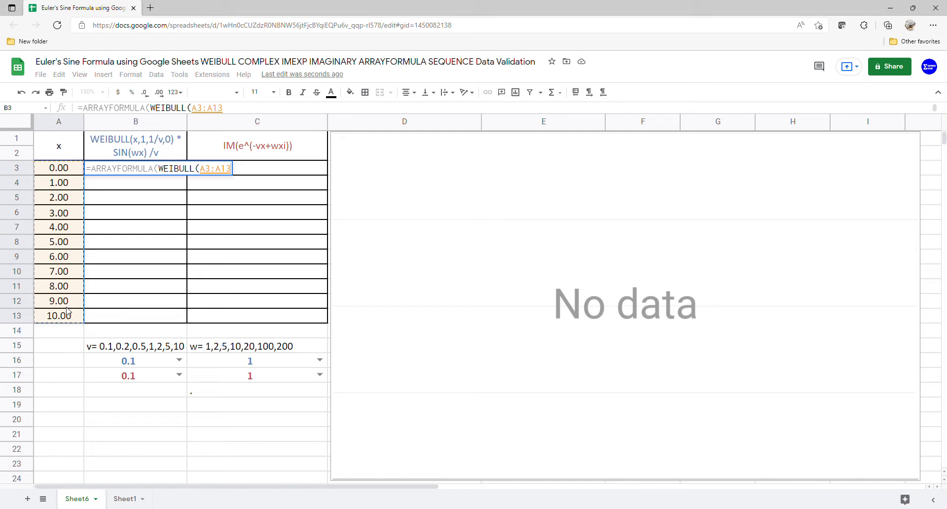
text(,1)
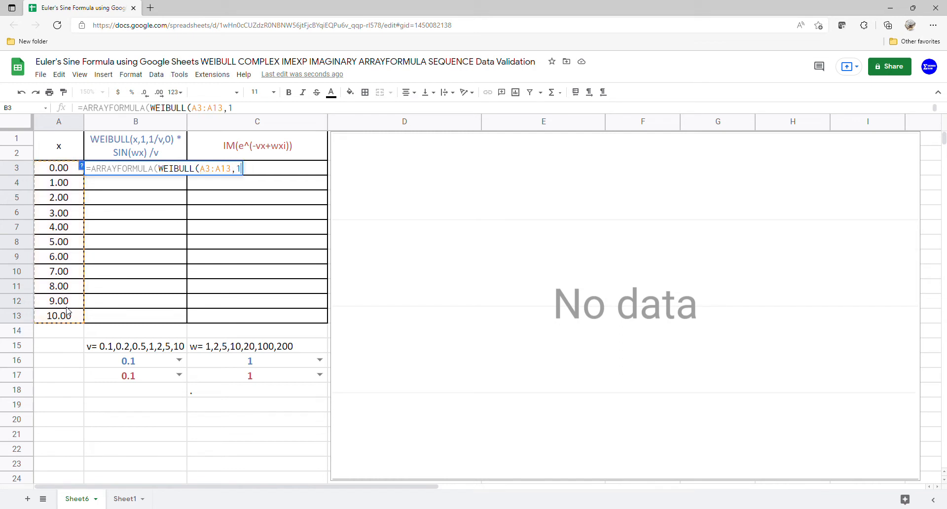
text(,1/)
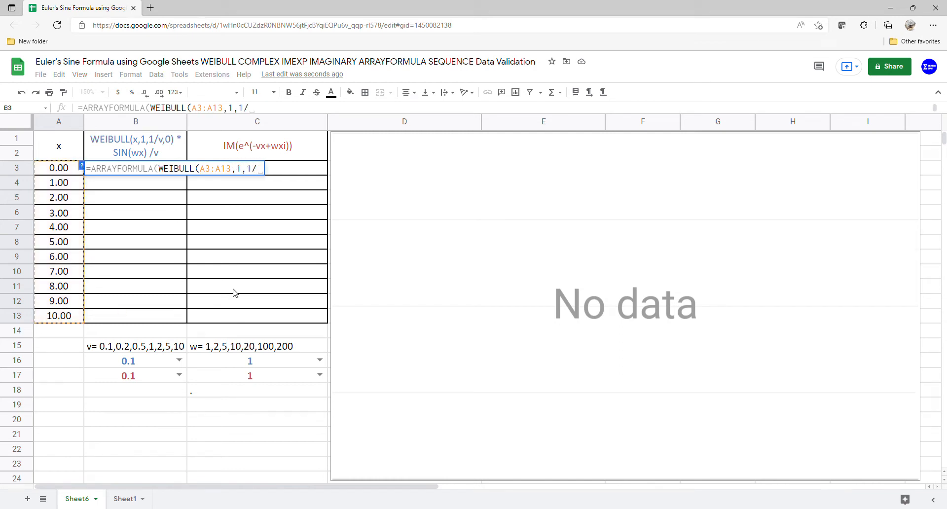
click(161, 361)
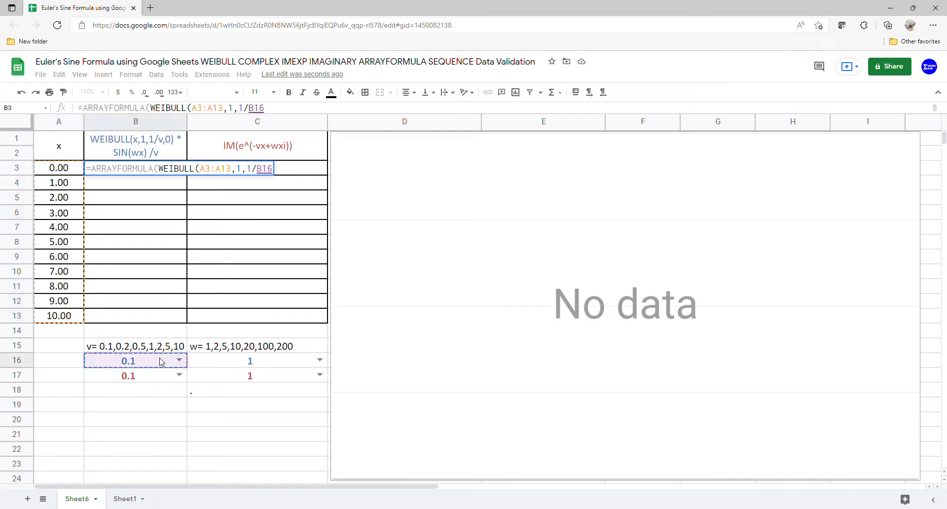
text(,0)
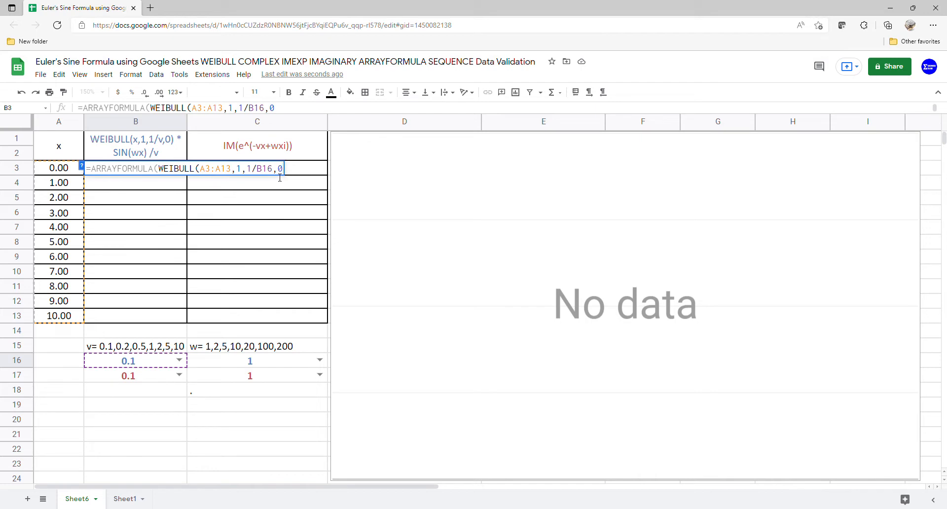
Complete B3's array formula by multiplying the WEIBULL term by SIN(C16*A3:A13) and dividing by B16.
text()*s)
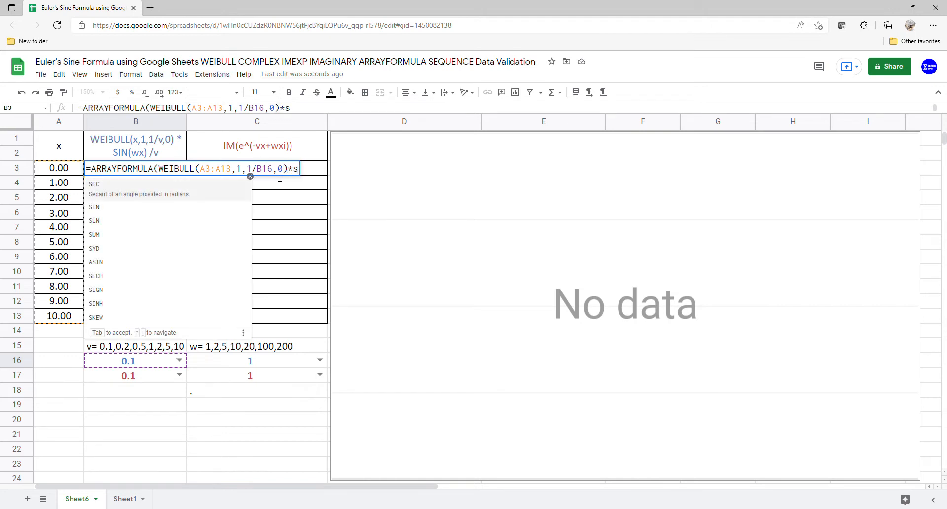
text(in)
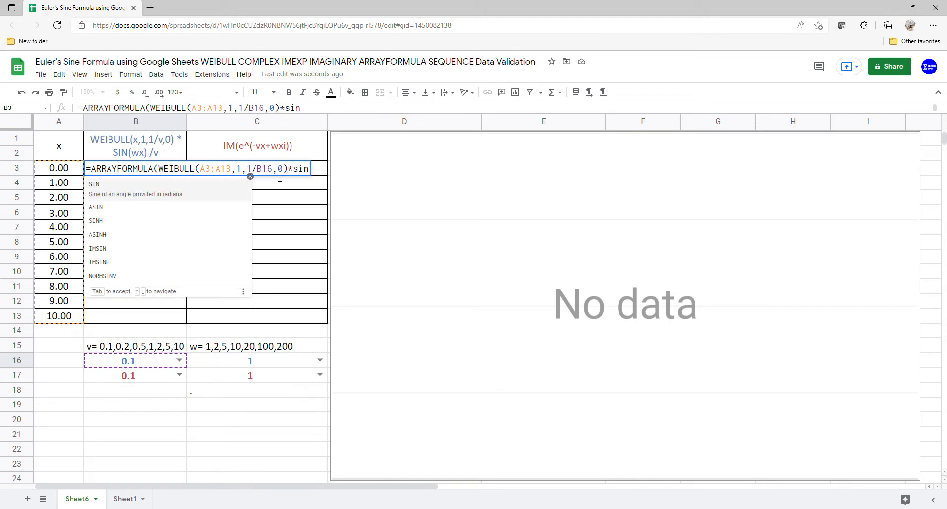
click(227, 192)
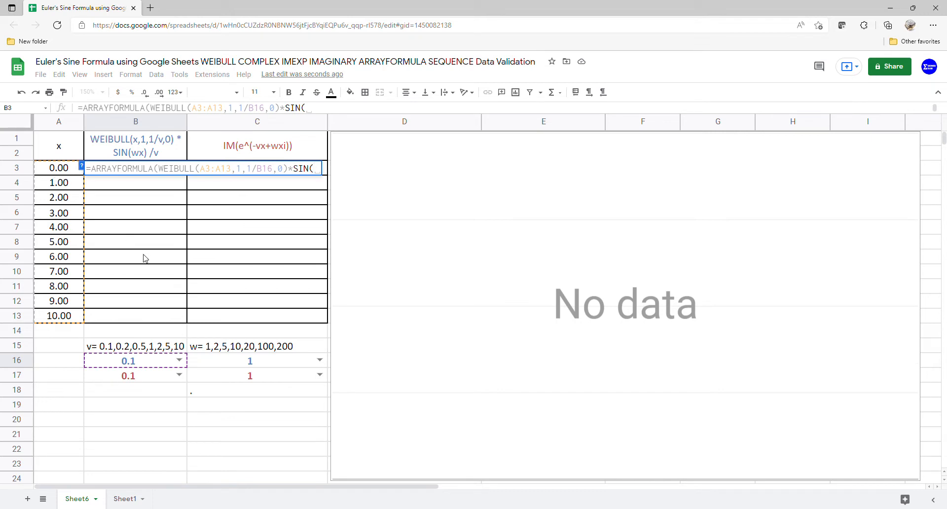
click(229, 366)
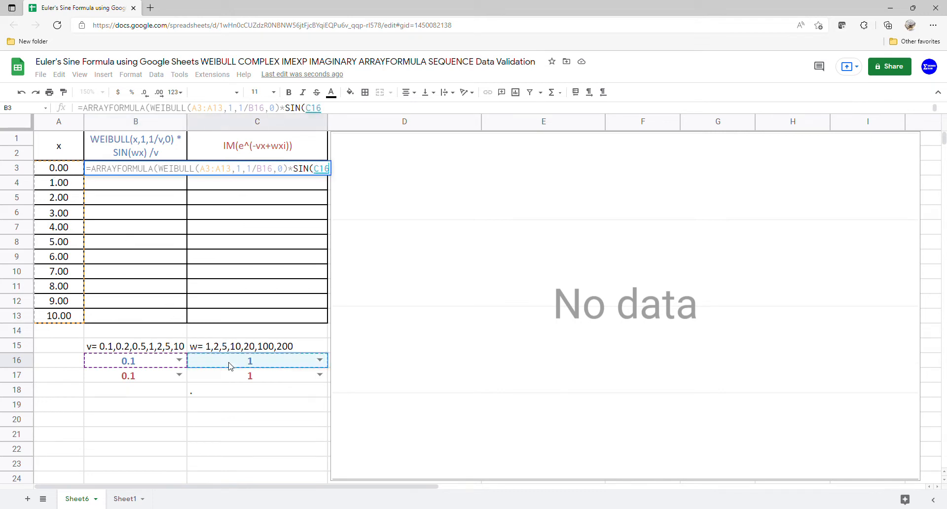
text(*)
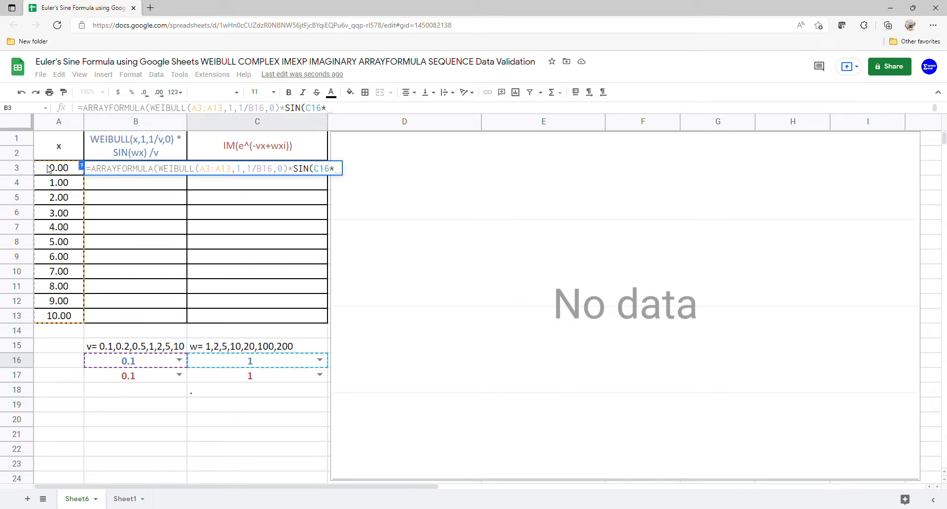
drag(48, 169, 69, 327)
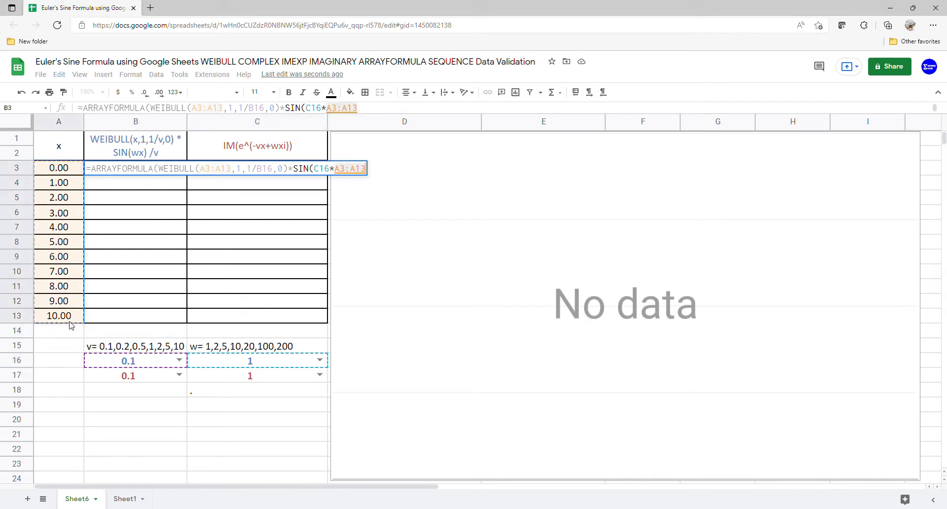
text())
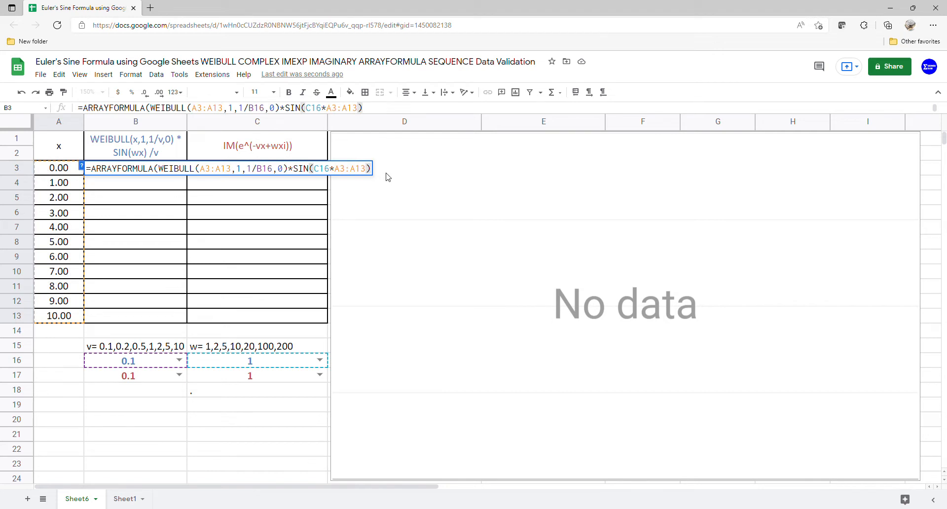
text(/)
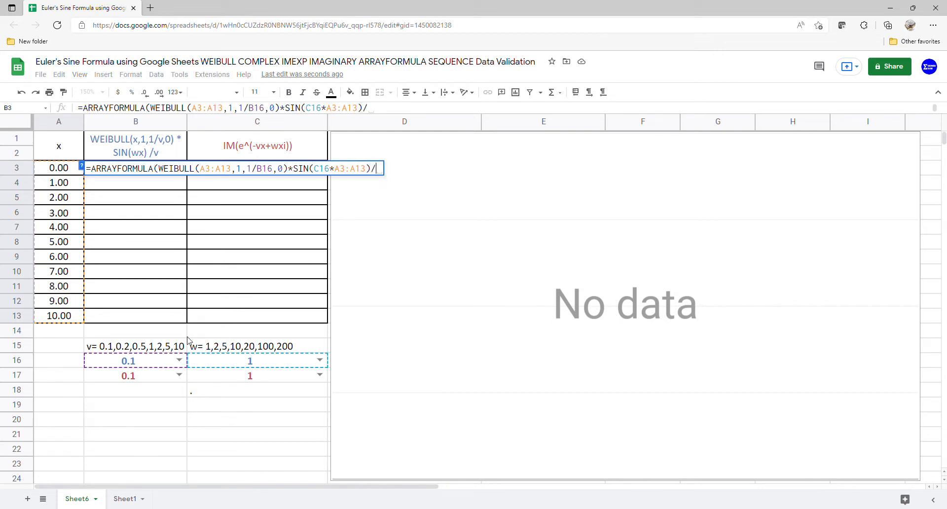
click(170, 362)
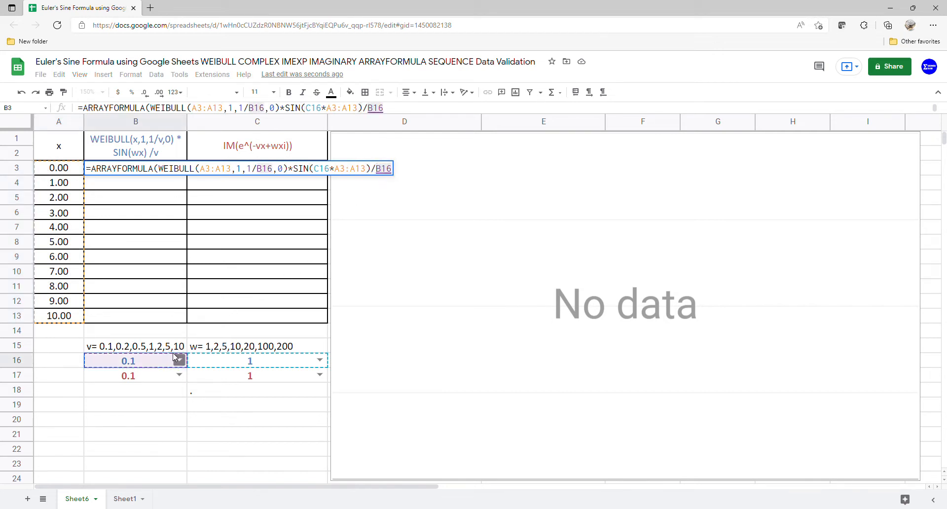
key(Return)
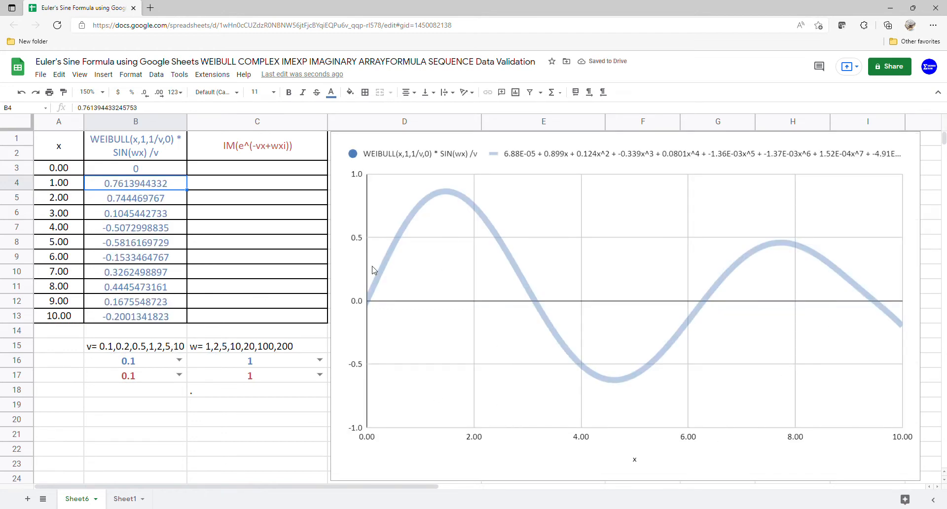
Widen the chart by extending its right edge slightly.
click(779, 291)
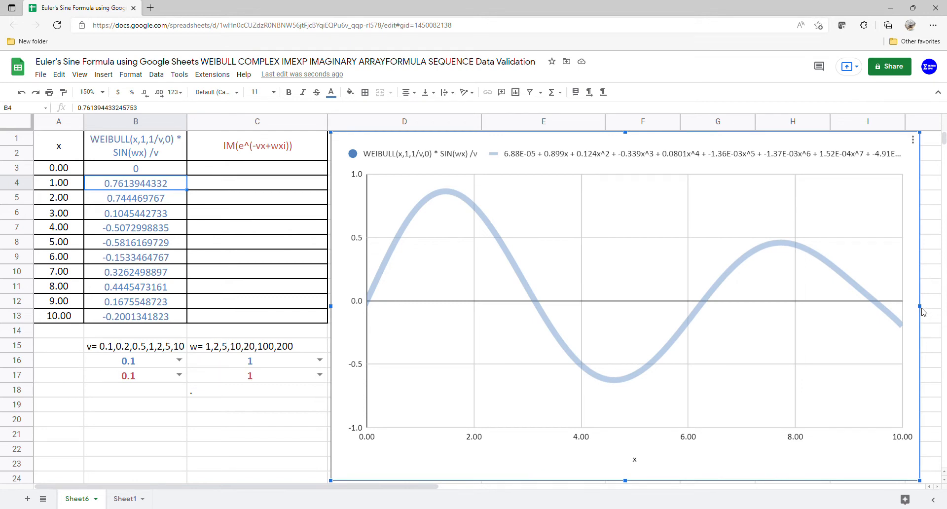
drag(920, 306, 943, 311)
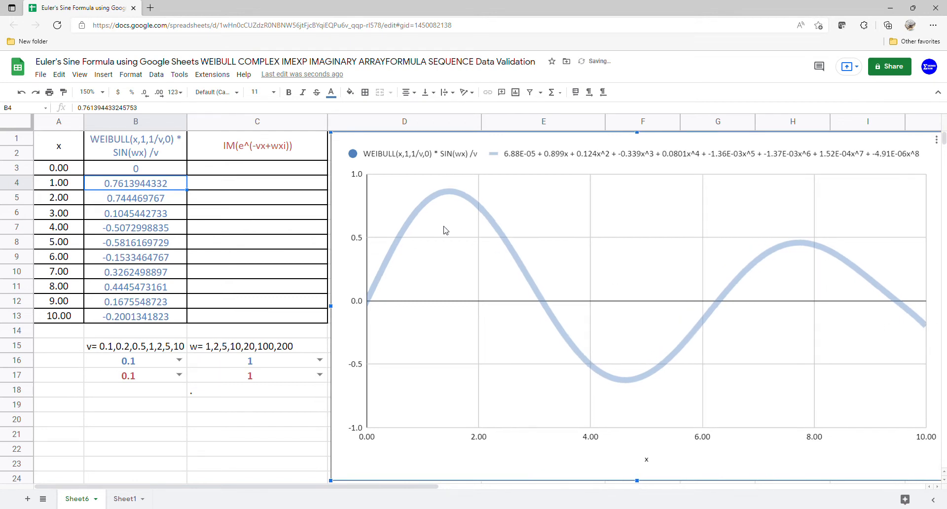
Begin an ARRAYFORMULA in C3 with a COMPLEX function whose real part is -B17*A3:A13.
click(257, 168)
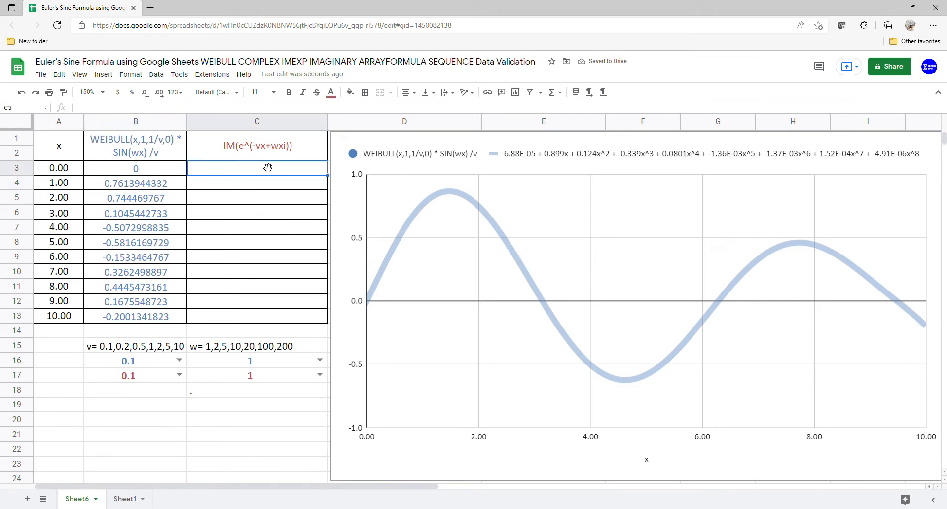
text(=arr)
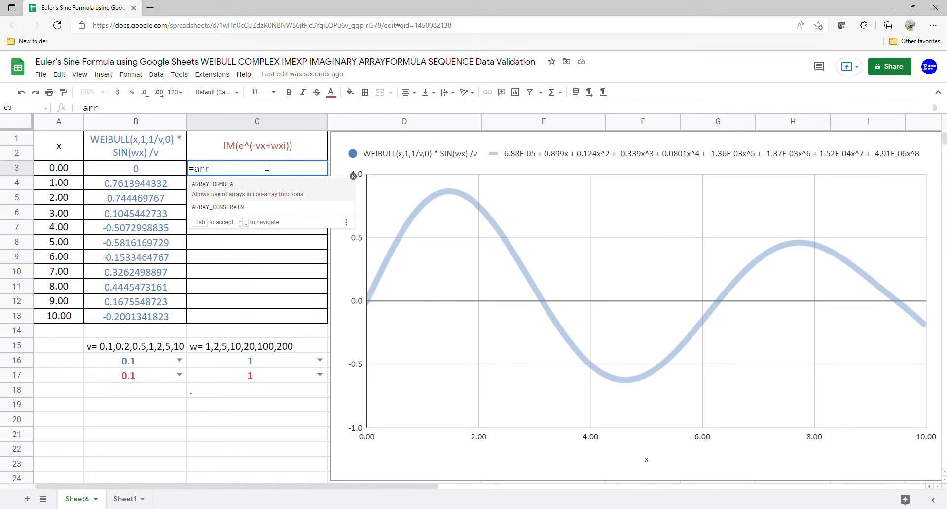
key(Tab)
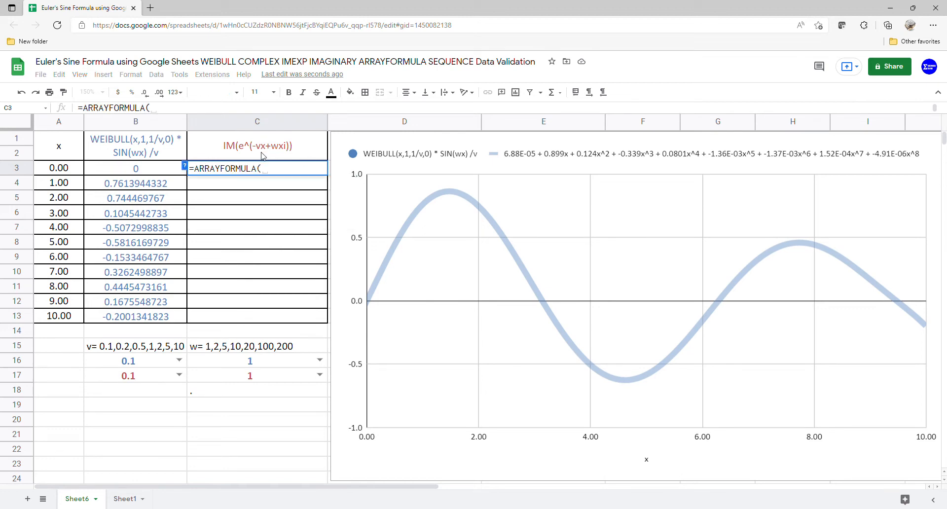
text(comp)
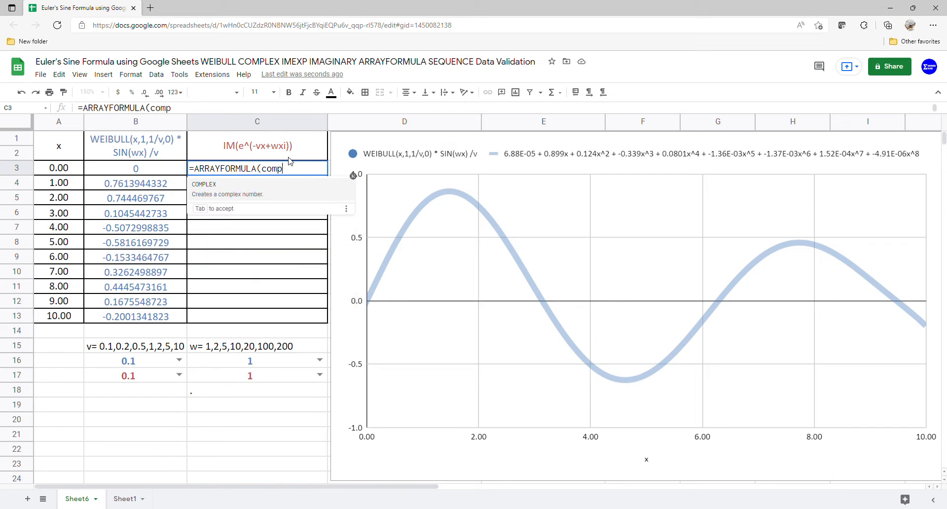
key(Tab)
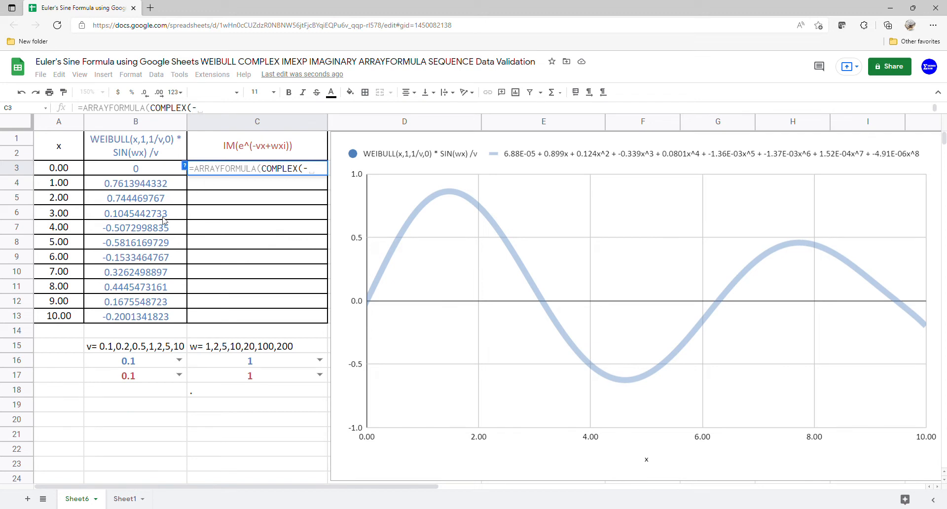
click(114, 379)
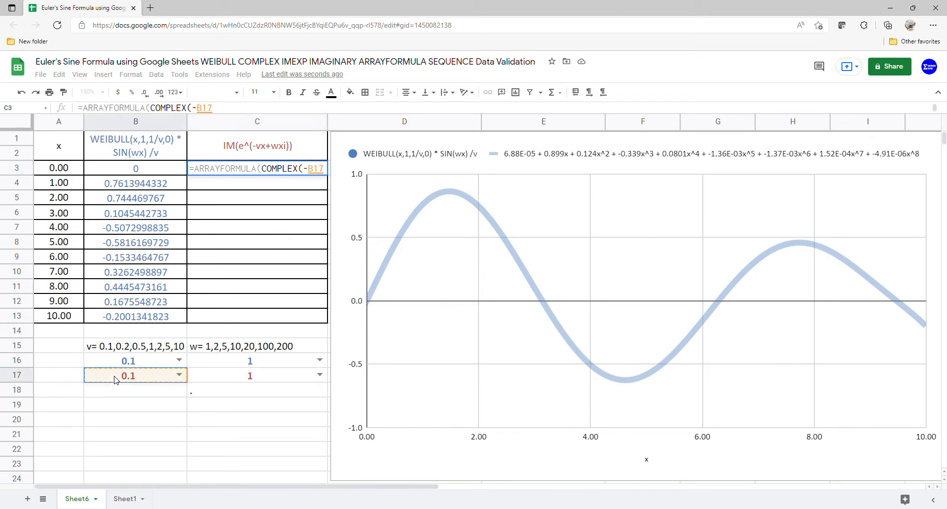
text(*)
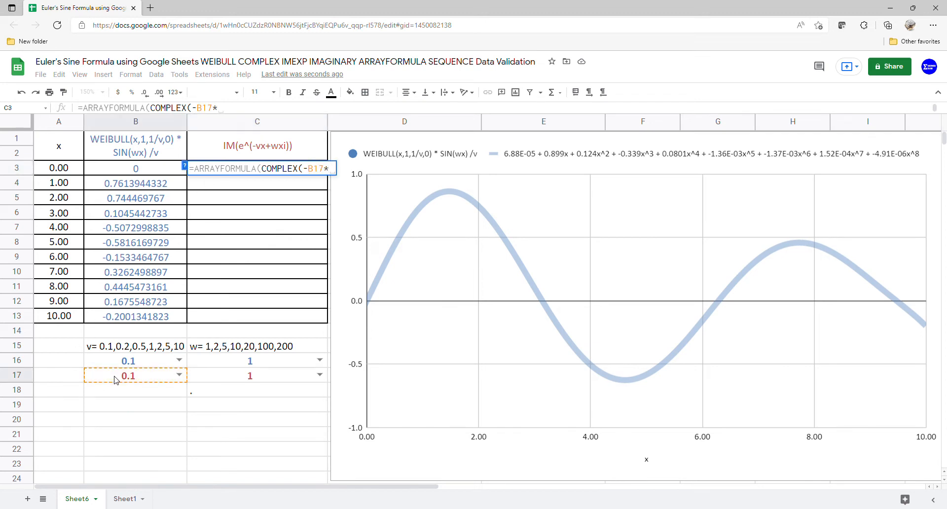
drag(64, 173, 65, 316)
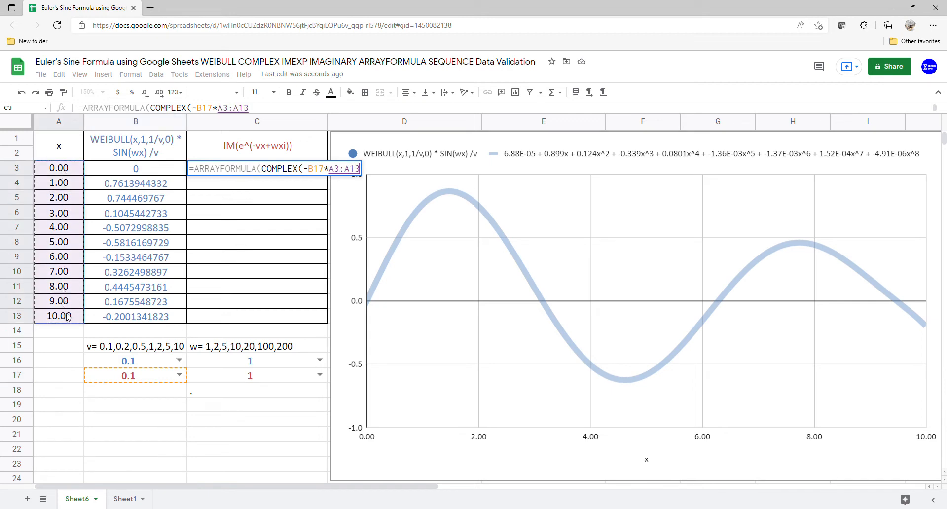
Add C17*A3:A13 as the imaginary part of C3's COMPLEX function and enter the formula.
text(,)
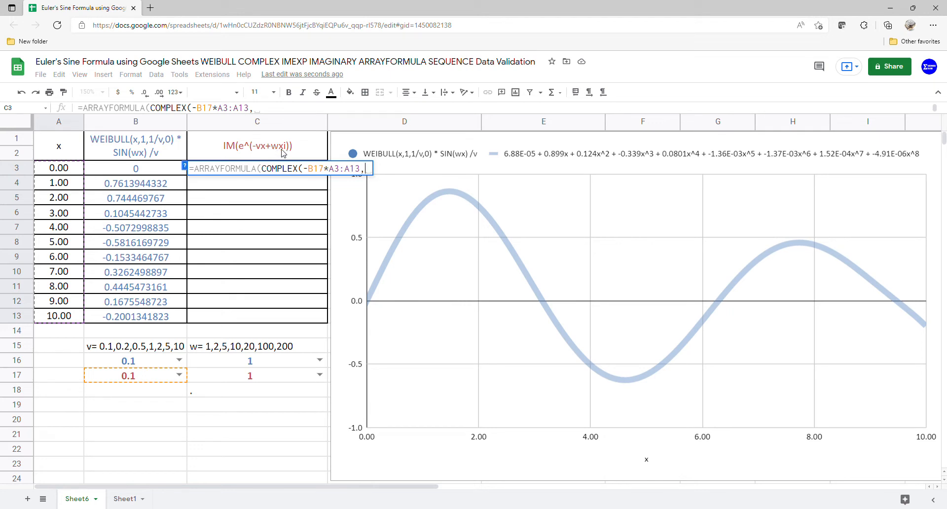
click(298, 377)
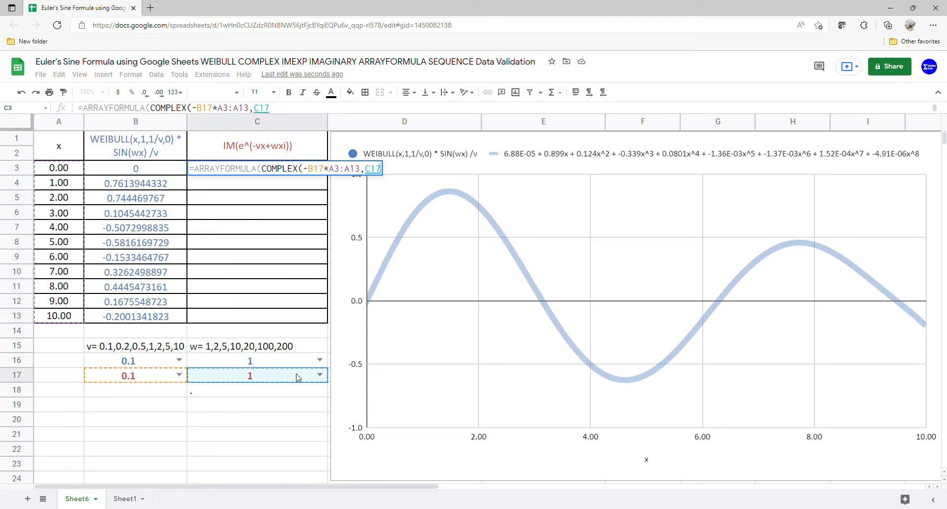
text(*)
drag(76, 170, 74, 316)
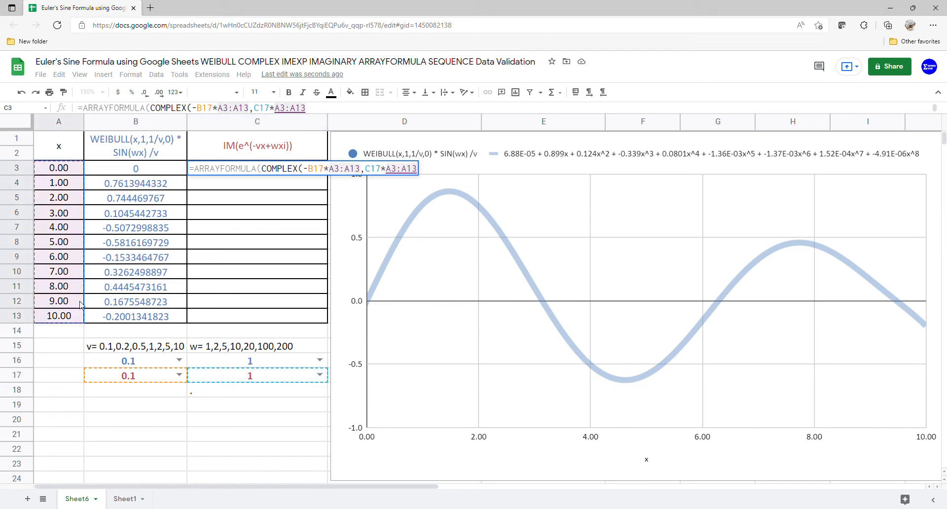
key(Return)
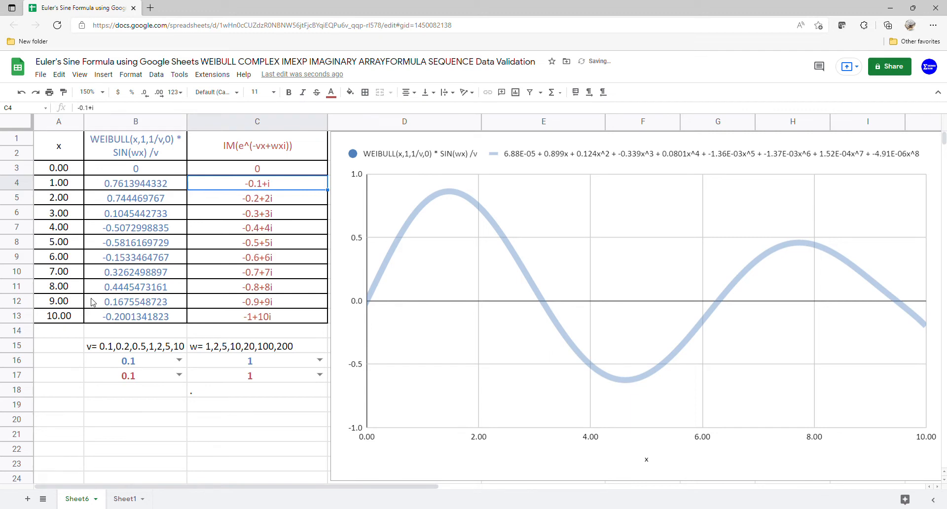
Wrap the COMPLEX function in C3's array formula with IMEXP and enter the formula.
click(285, 171)
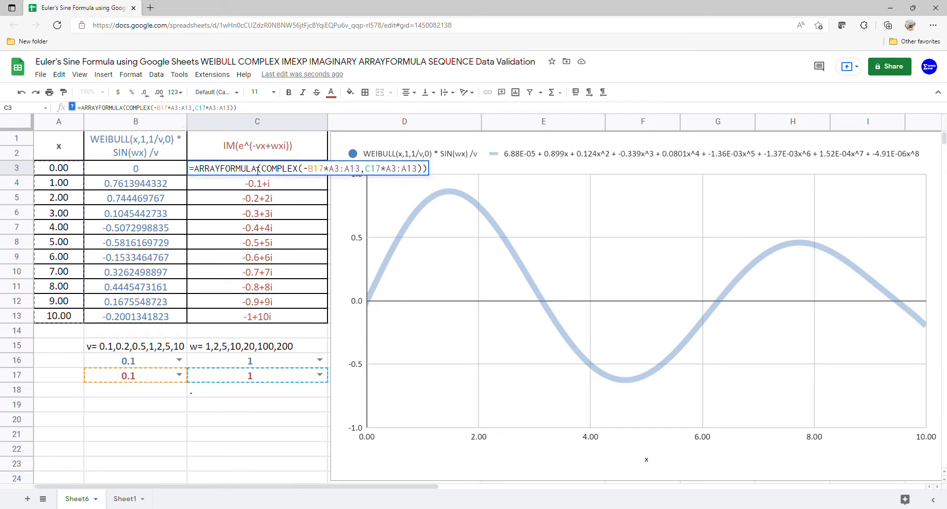
click(264, 171)
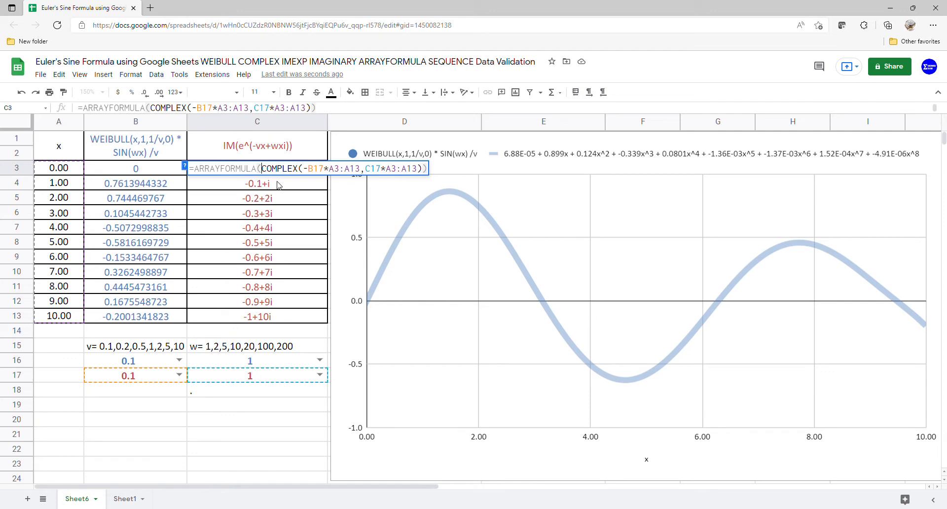
text(()
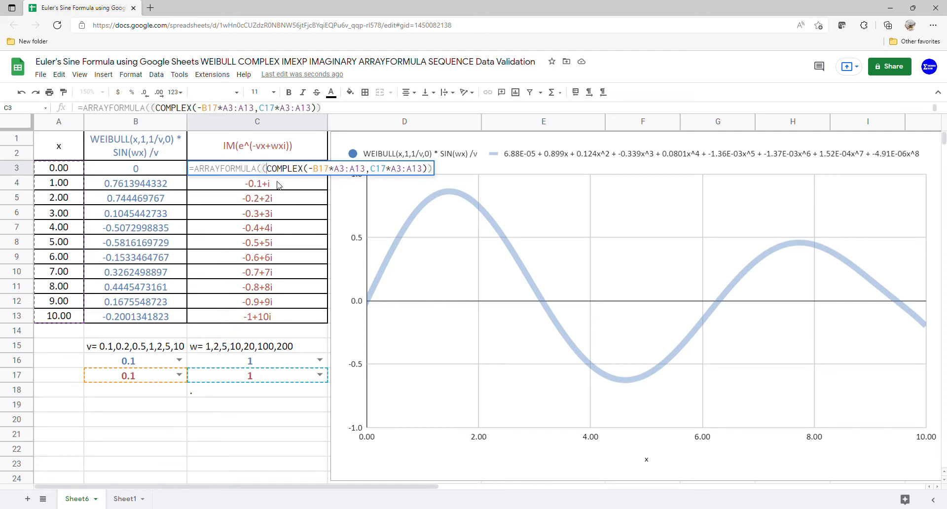
key(Left)
text(imp)
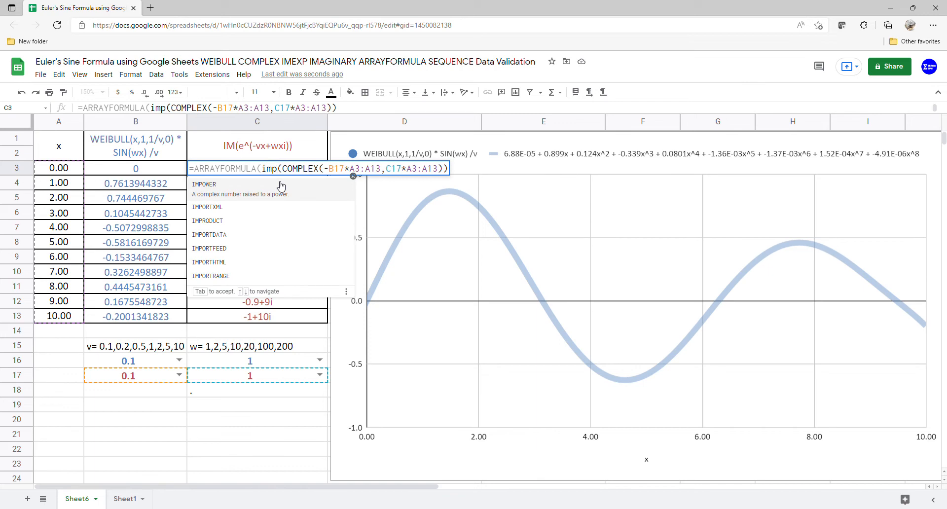
key(BackSpace)
text(e)
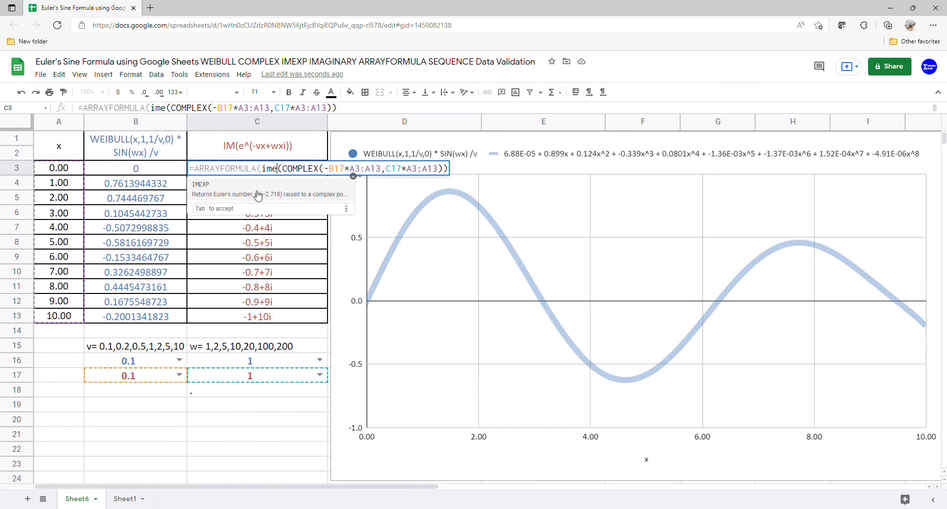
key(Tab)
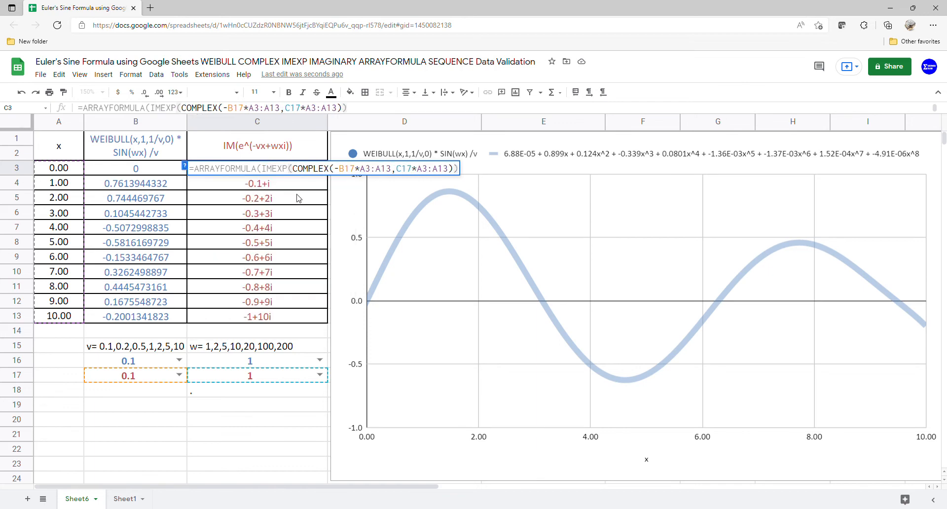
key(Return)
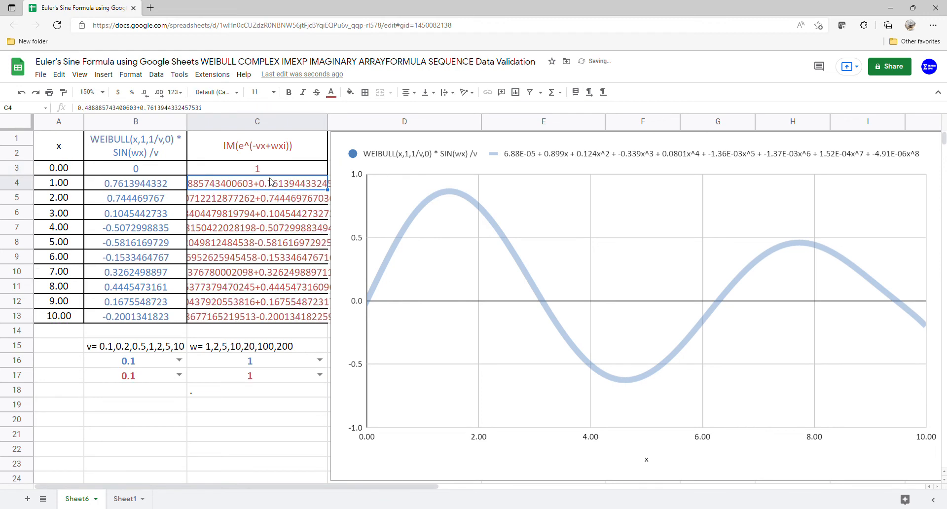
Wrap the IMEXP function in C3's array formula with IMAGINARY and enter the formula.
click(271, 173)
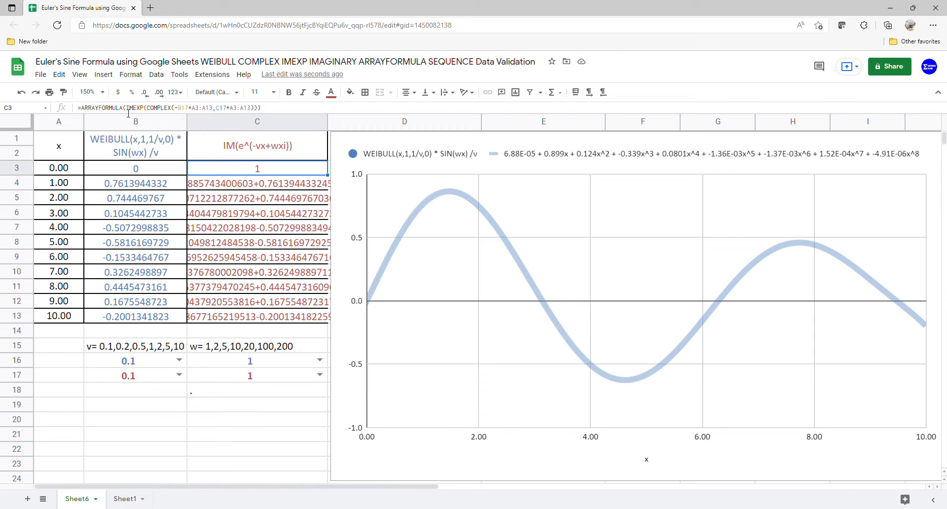
key(Return)
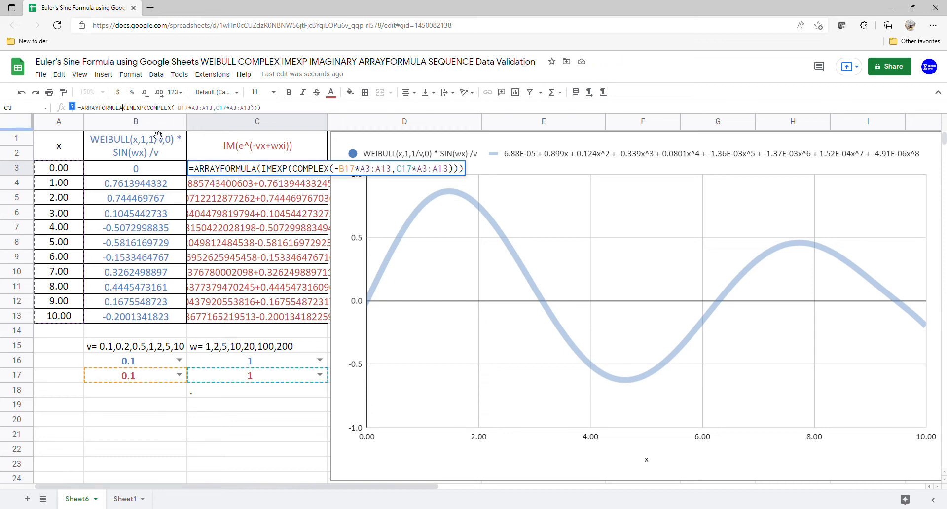
text(()
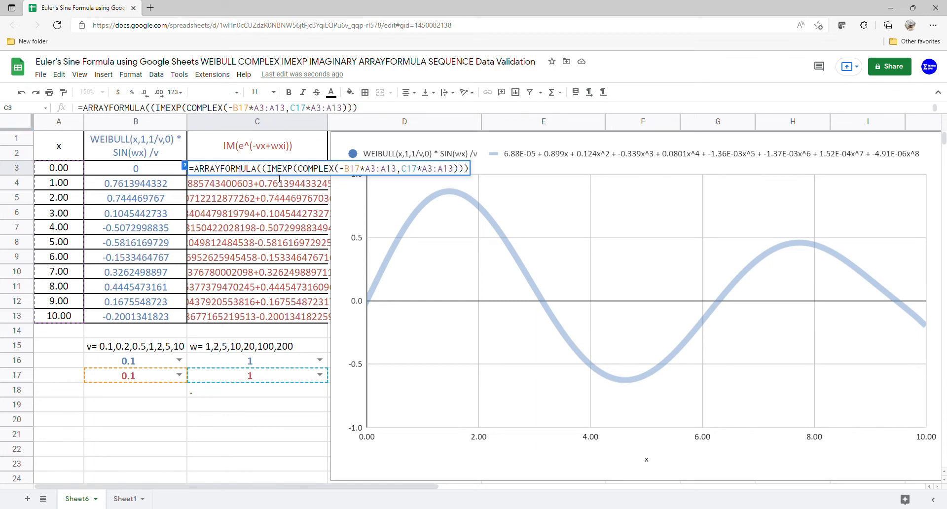
text(imag)
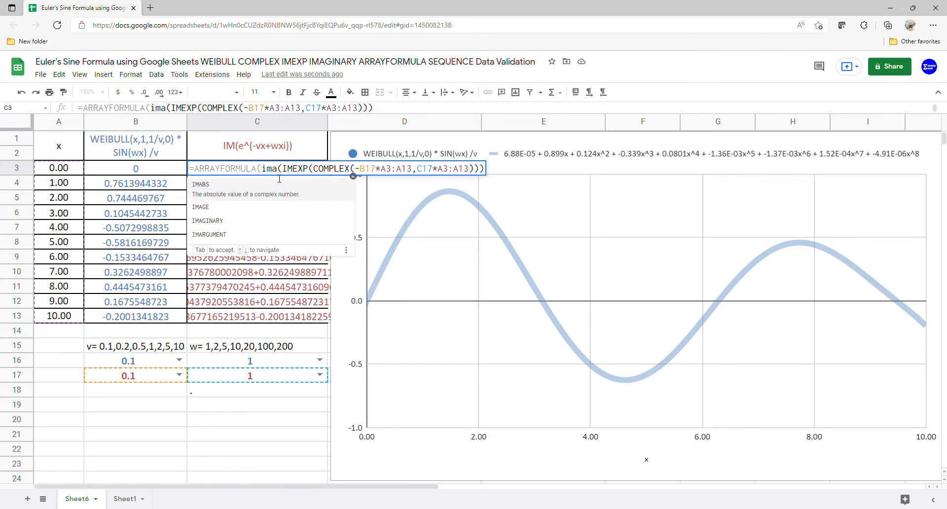
click(237, 206)
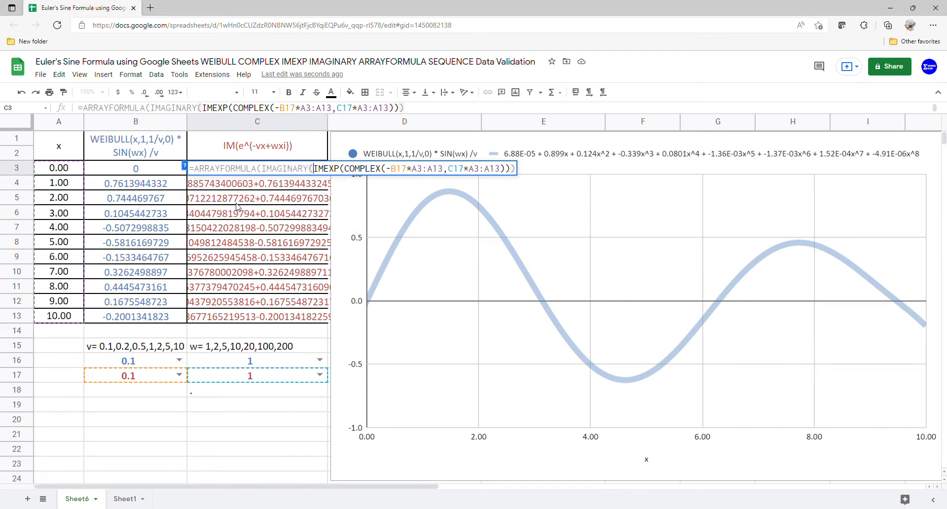
key(Return)
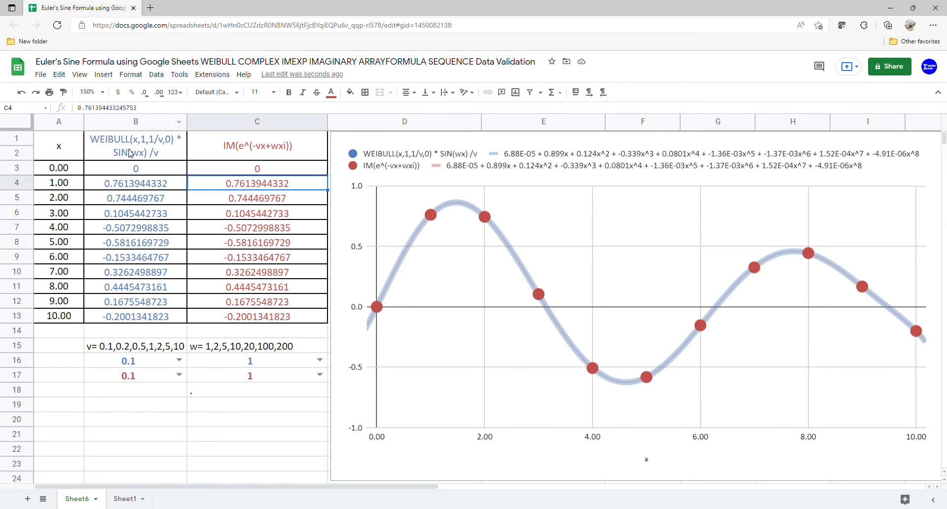
Choose 2 as the w value for both series in C16 and C17.
drag(130, 154, 136, 318)
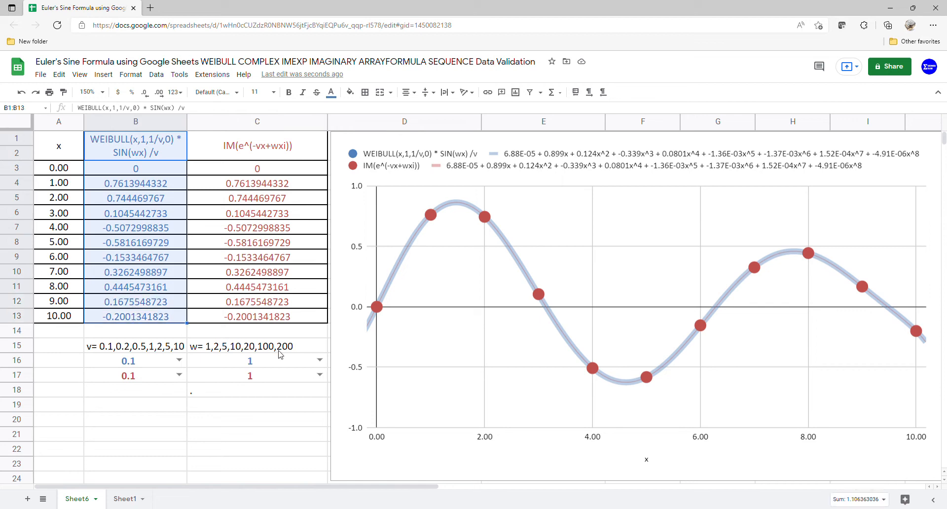
click(320, 361)
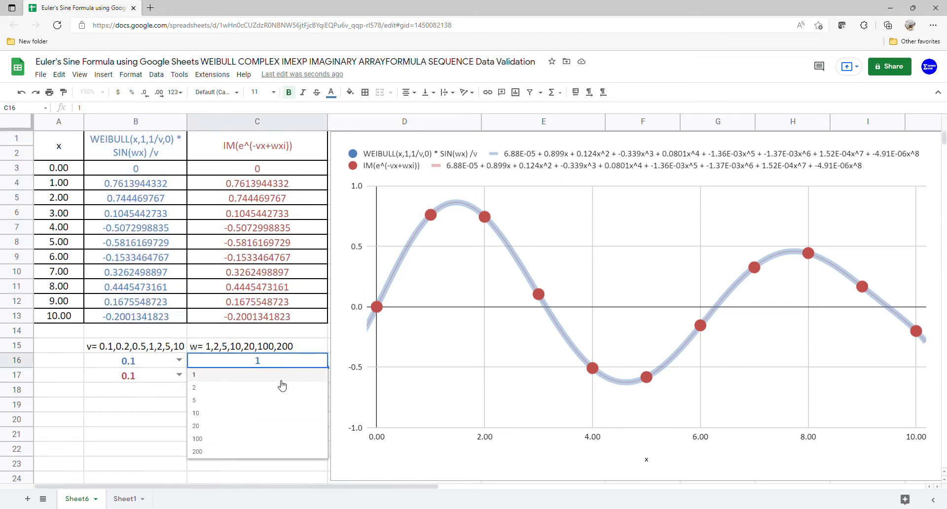
click(282, 388)
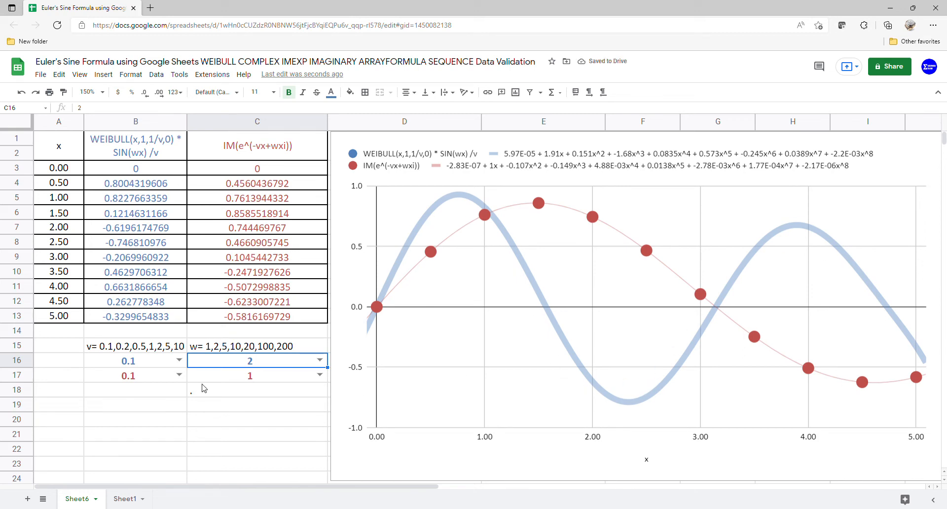
click(319, 375)
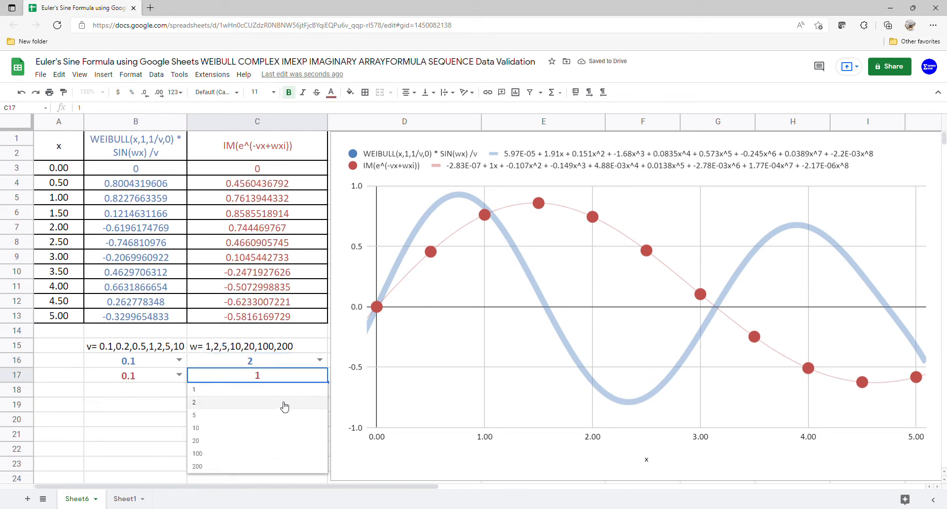
click(284, 405)
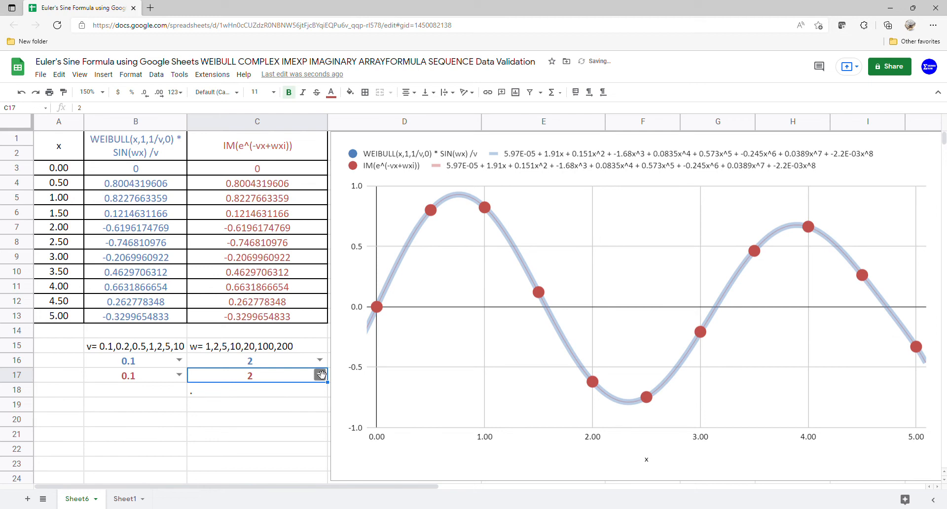
Change w to 5 in both C16 and C17 to compare the two curves.
key(Up)
key(Return)
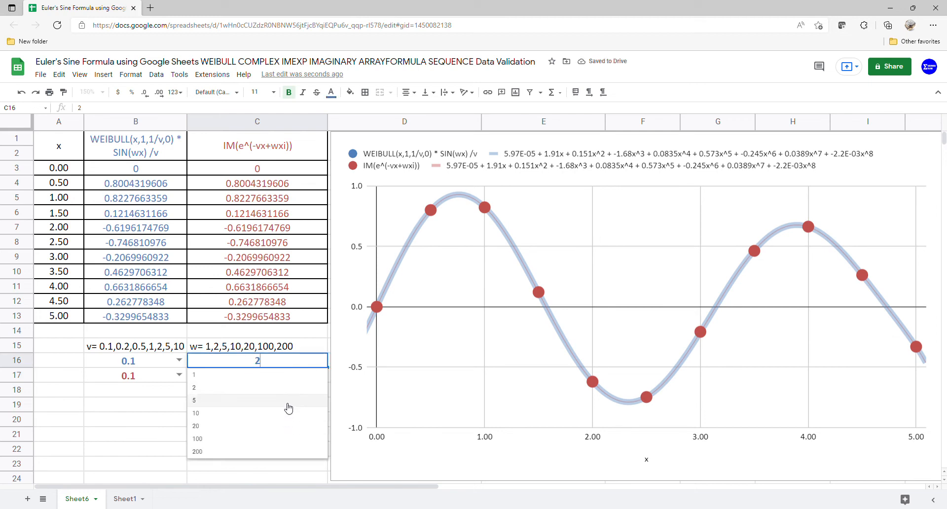
click(288, 405)
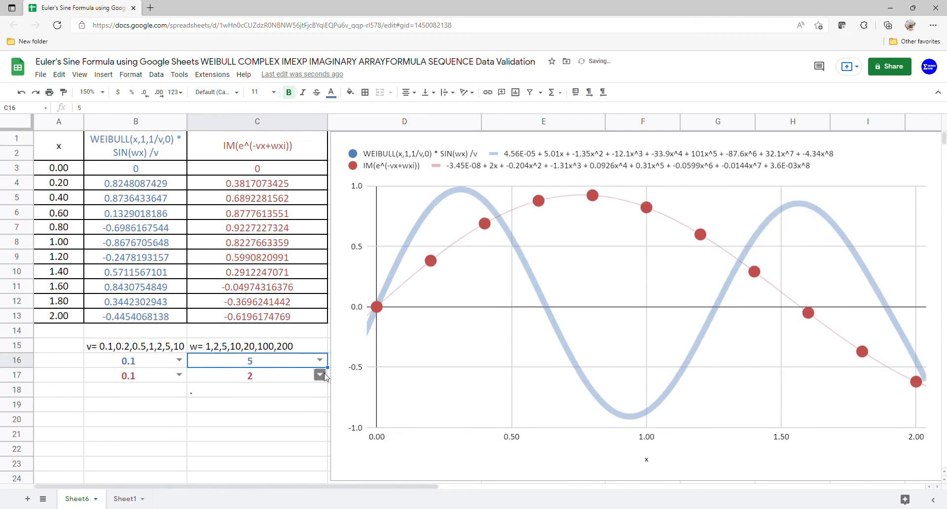
click(321, 376)
click(290, 416)
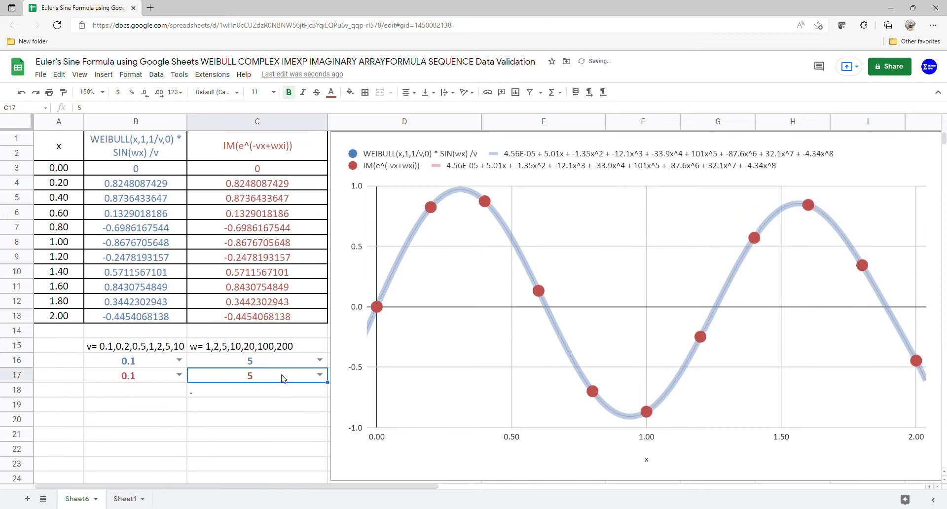
Set the w values in C16 and C17 to 10.
click(319, 360)
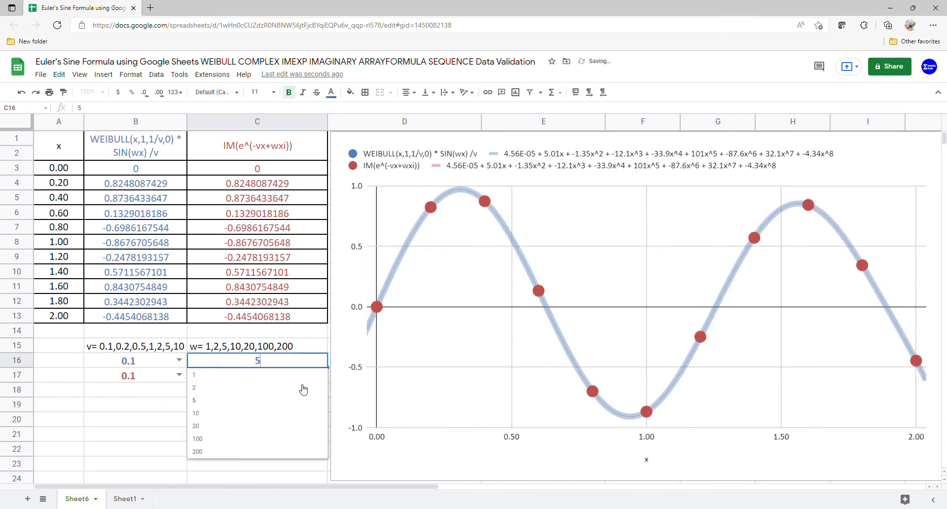
click(279, 412)
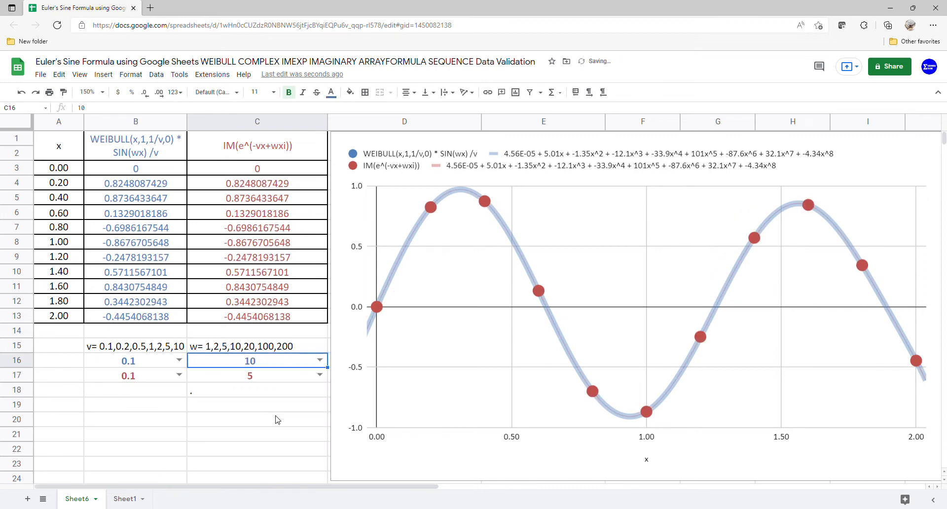
click(320, 375)
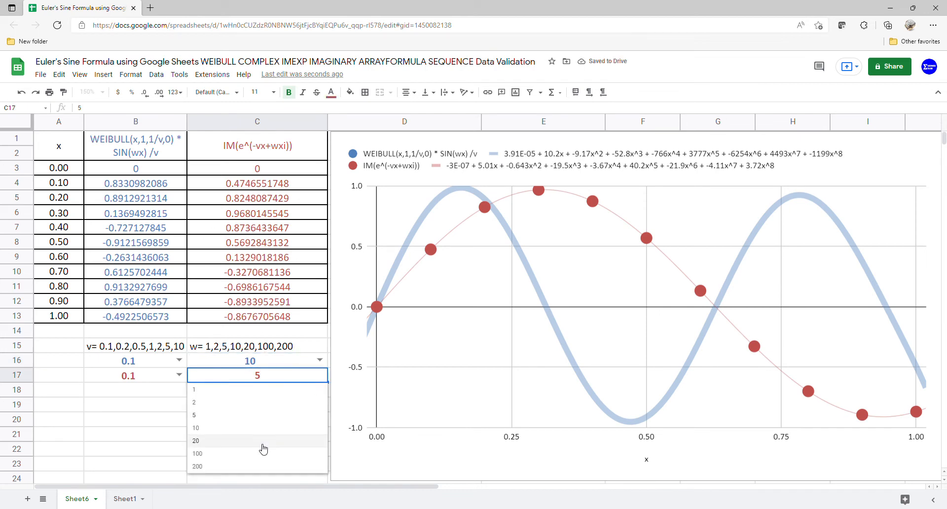
click(264, 427)
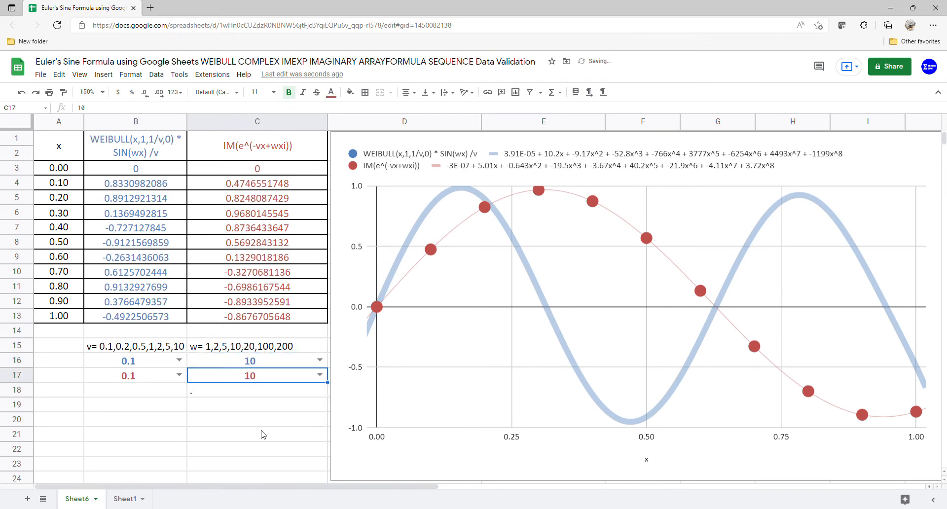
Set w to 200 in C17 and in C16 so both series use the same value.
click(320, 377)
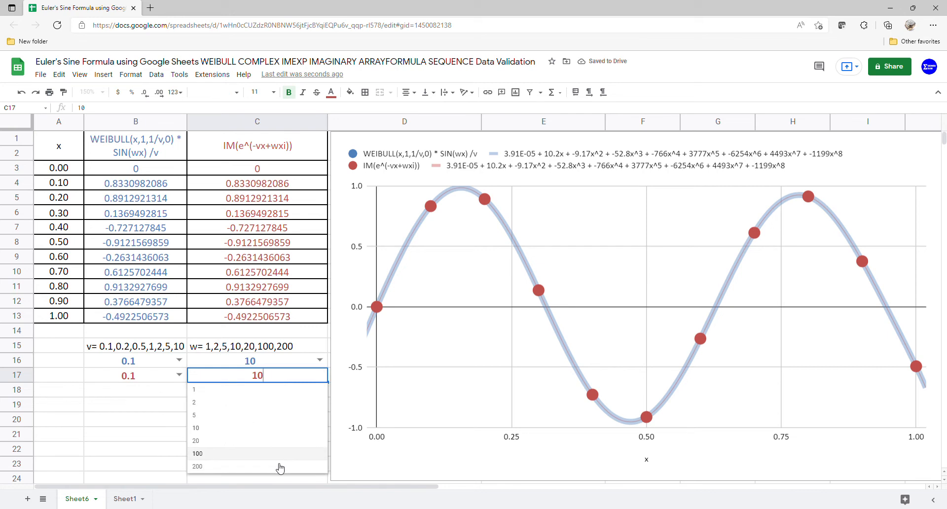
click(281, 466)
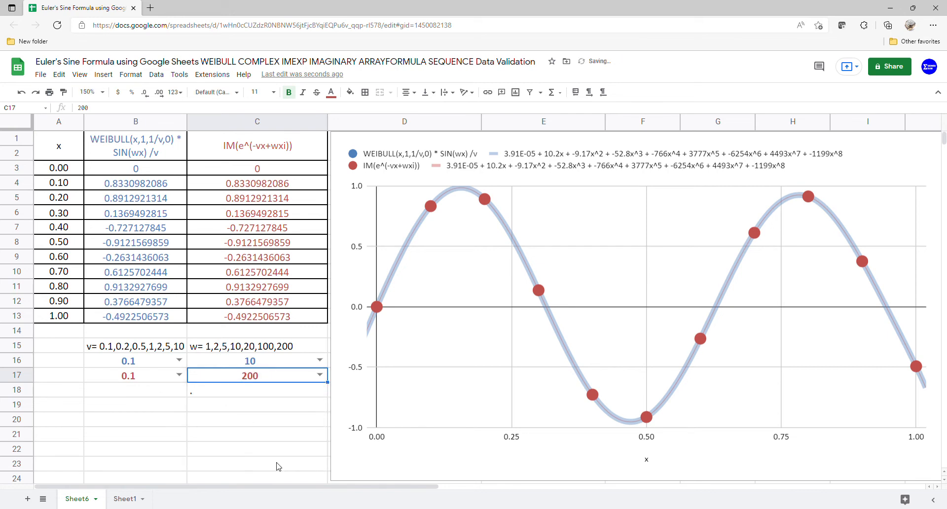
click(321, 377)
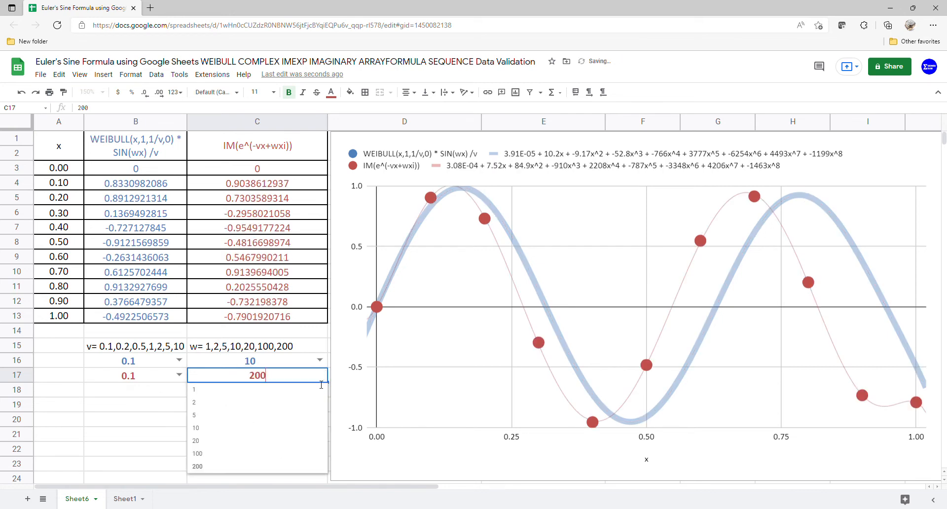
click(257, 466)
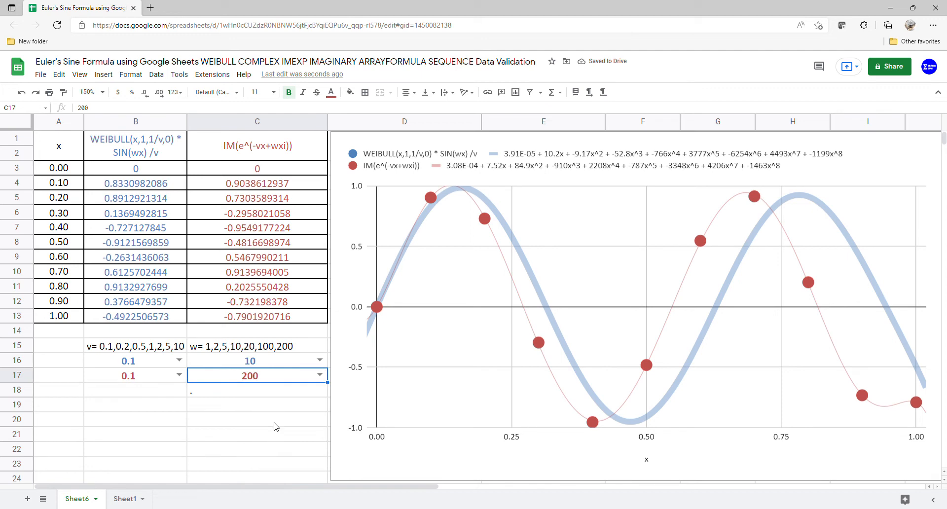
click(320, 361)
click(256, 452)
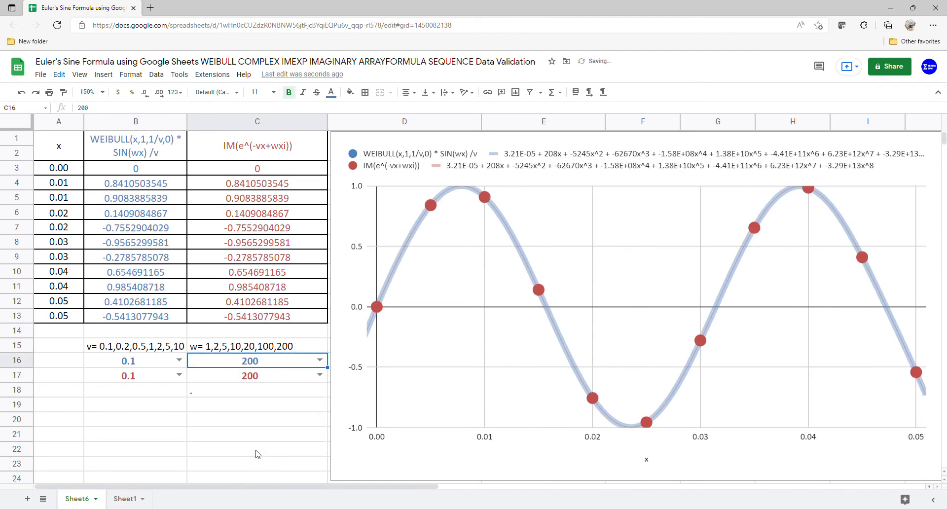
Set the WEIBULL series' parameters in row 16 to v = 0.5 and w = 1.
click(180, 362)
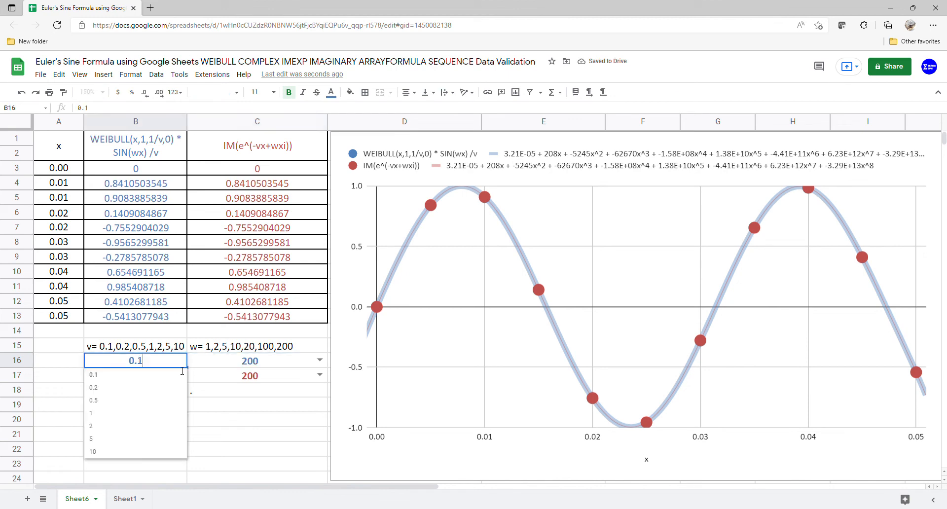
click(167, 401)
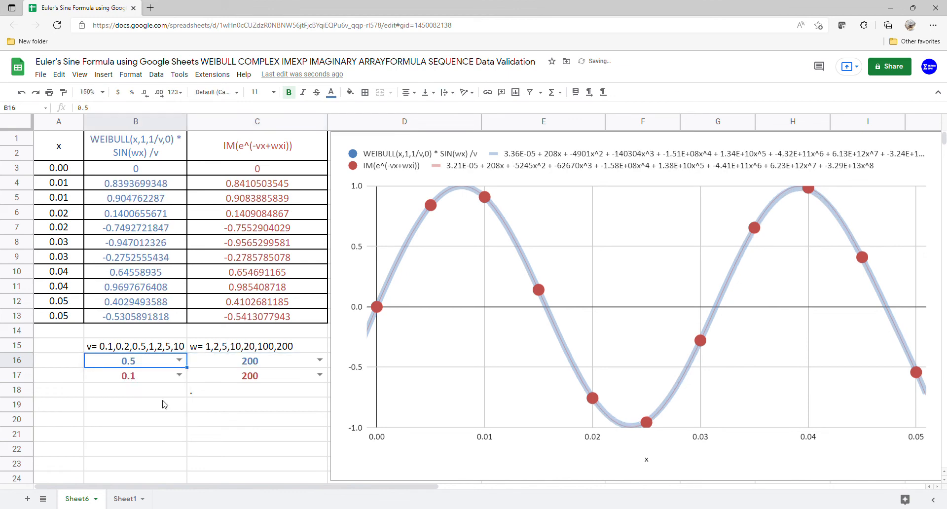
click(320, 361)
click(292, 383)
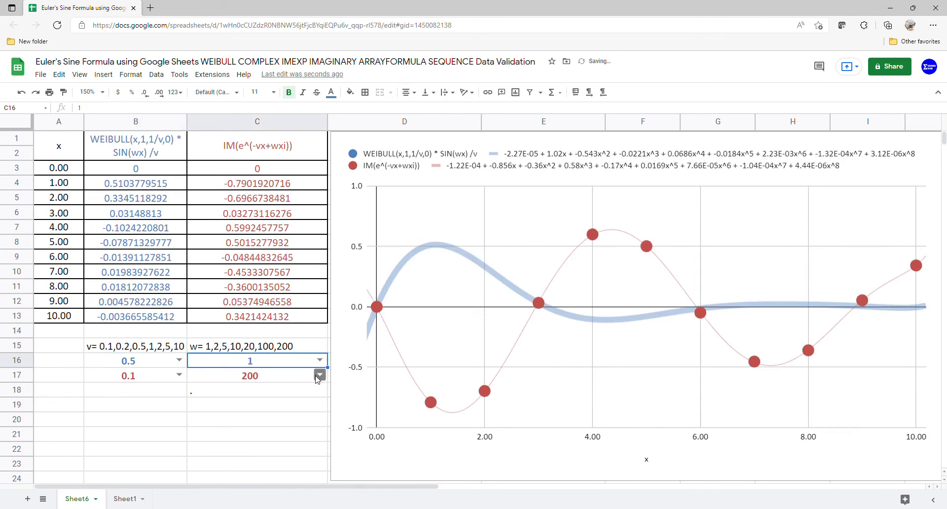
Match the IMEXP series' parameters in row 17 by setting w to 1 and v to 0.5.
click(320, 375)
click(288, 391)
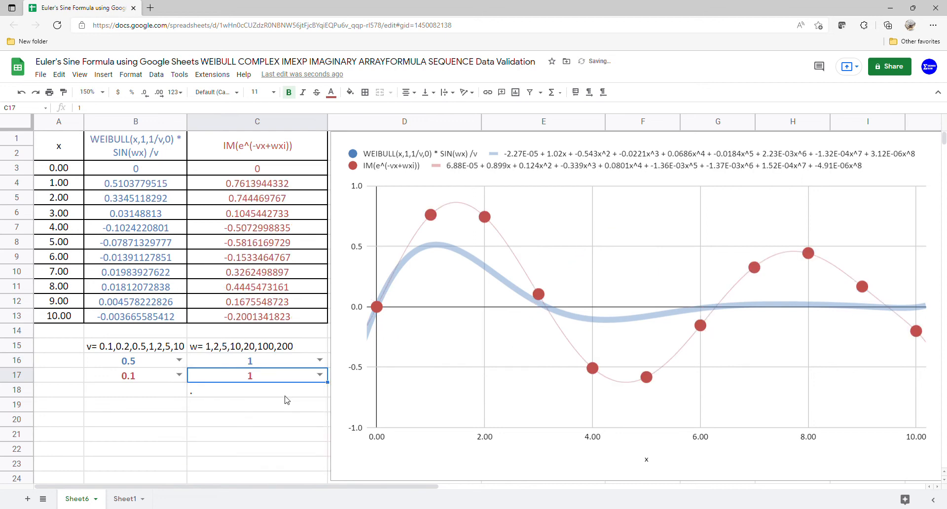
click(180, 375)
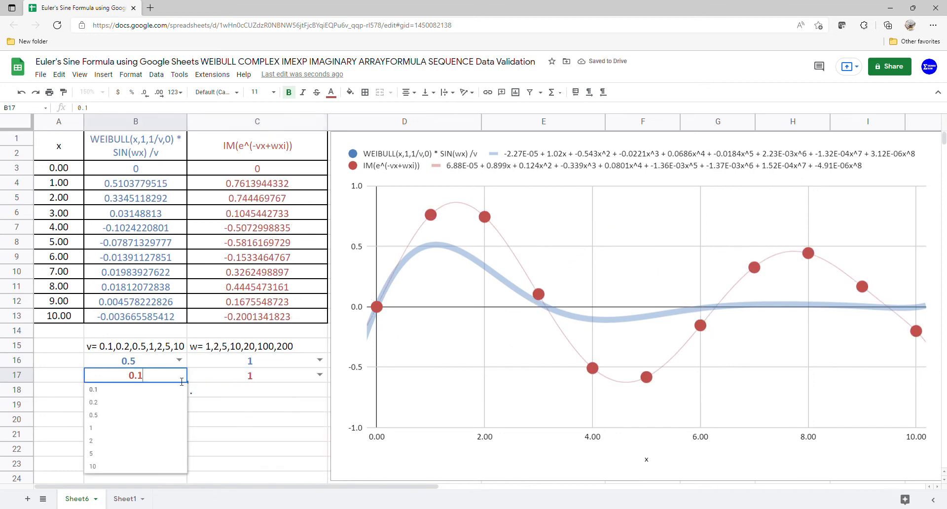
click(158, 417)
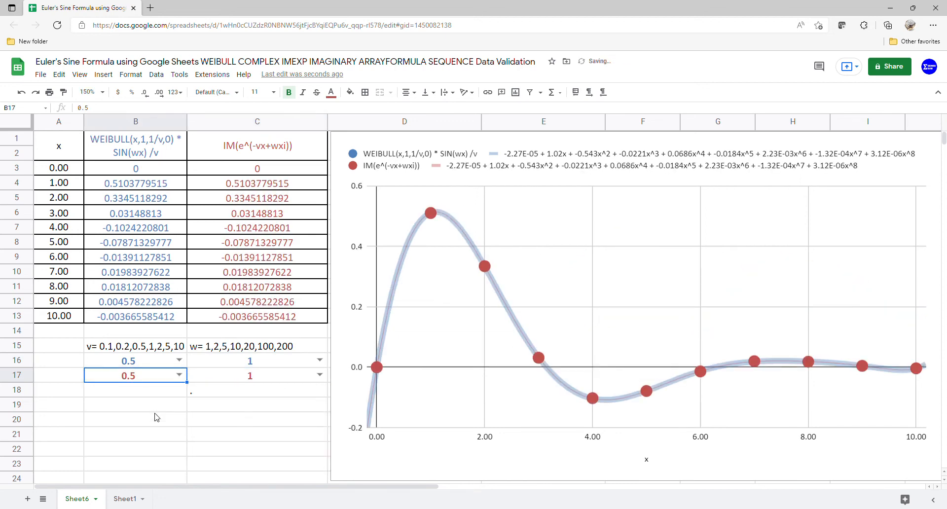
Change w to 5 in C16 and C17, keeping v at 0.5 for both series.
click(320, 360)
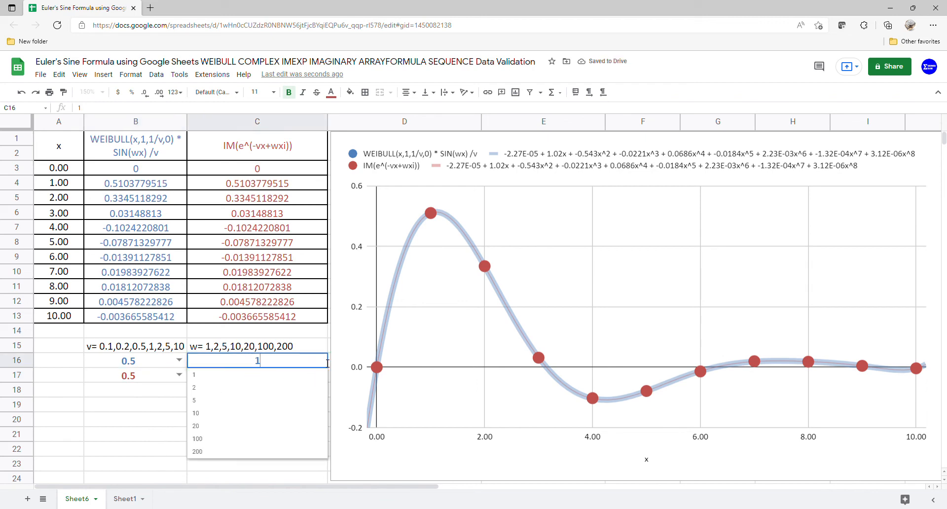
click(295, 401)
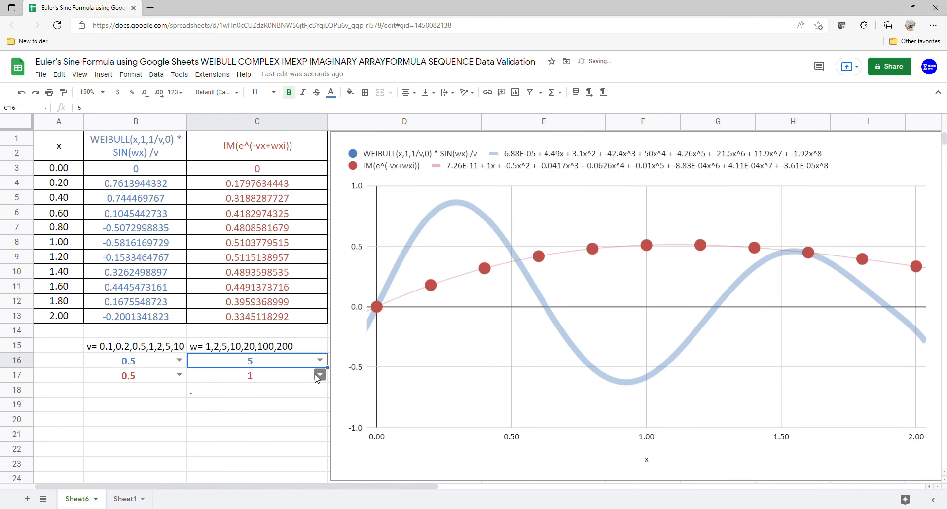
click(317, 376)
click(290, 415)
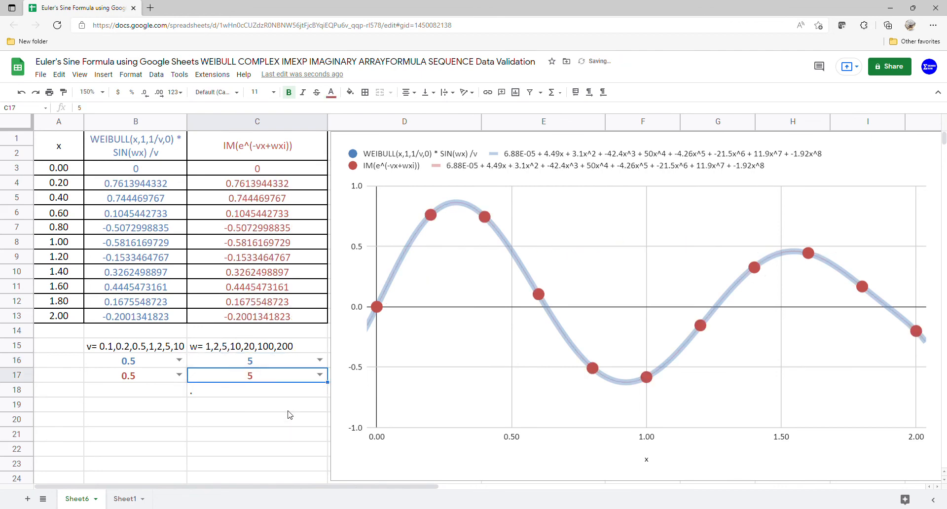
Set w to 100 for both series in C16 and C17.
click(319, 360)
click(290, 437)
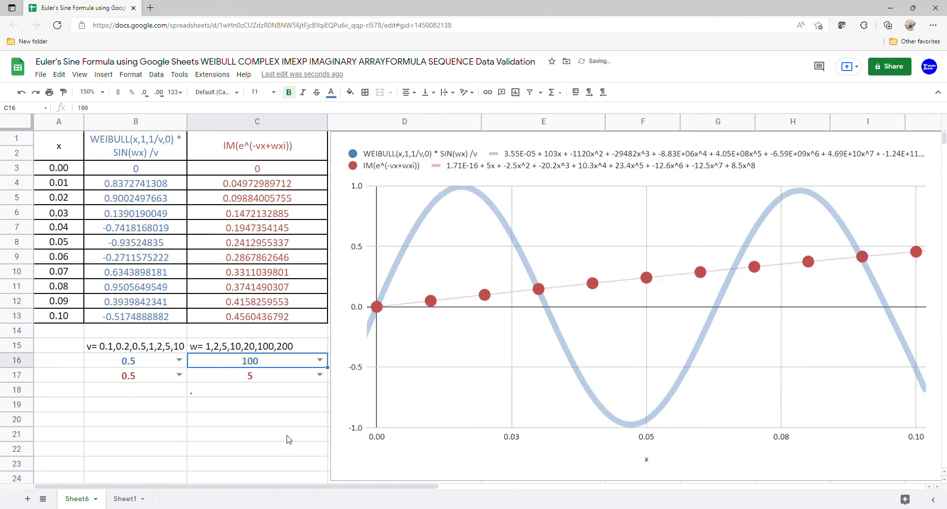
click(319, 375)
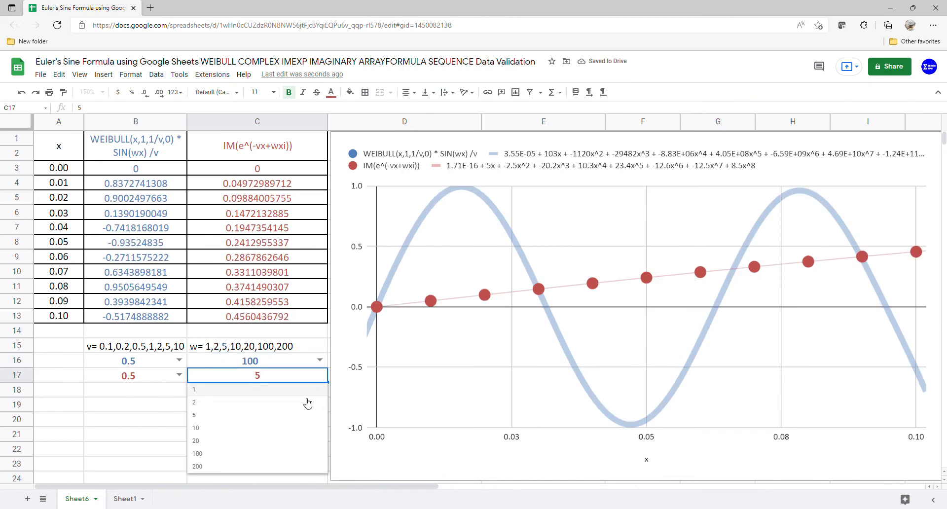
click(282, 453)
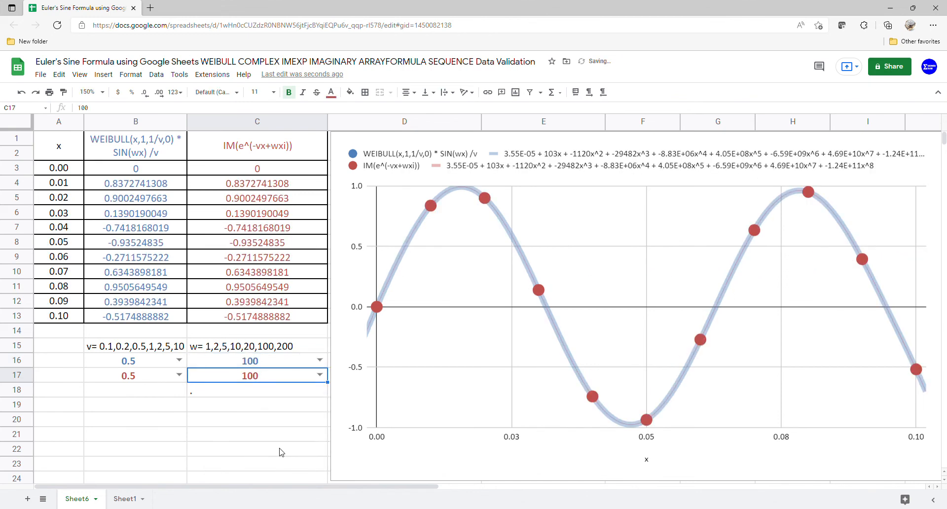
Set the WEIBULL series' parameters in row 16 to v = 5 and w = 1.
click(179, 360)
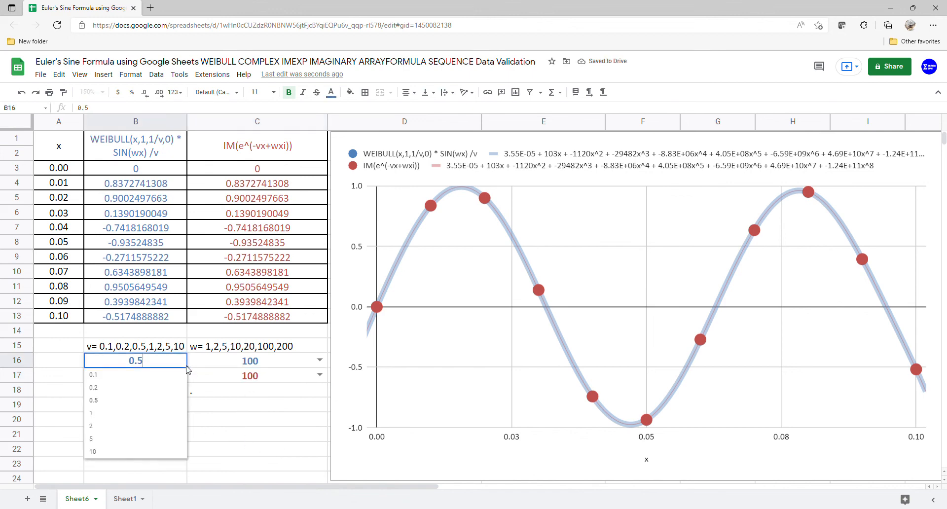
click(164, 440)
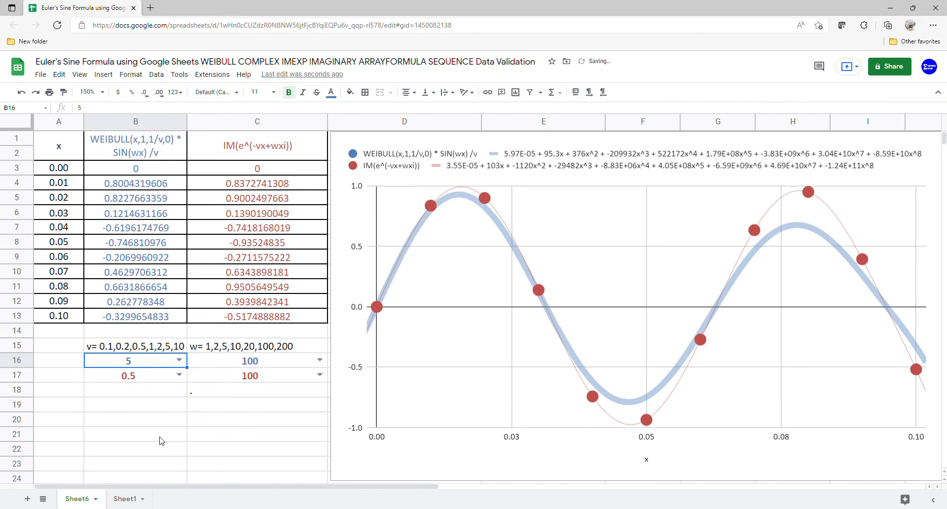
click(311, 361)
click(301, 379)
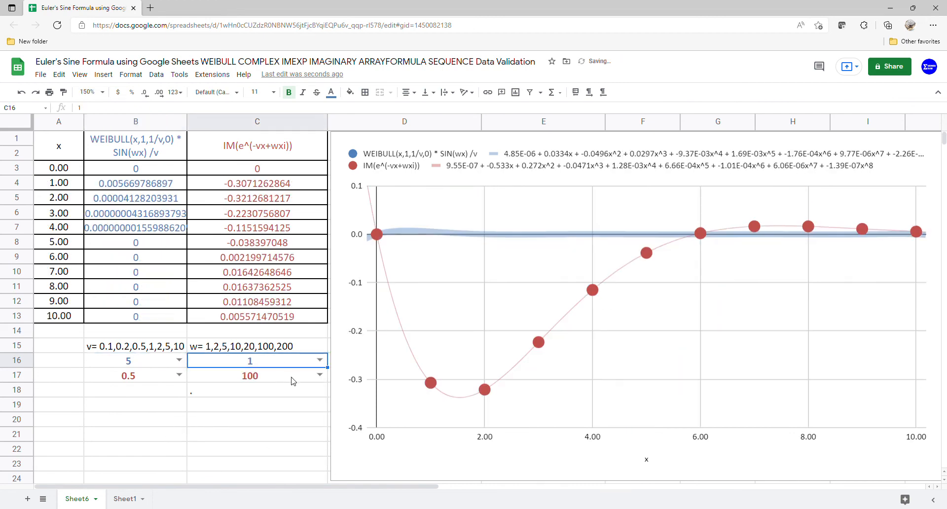
Match the IMEXP series' parameters in row 17 by setting v to 5 and w to 1.
click(181, 378)
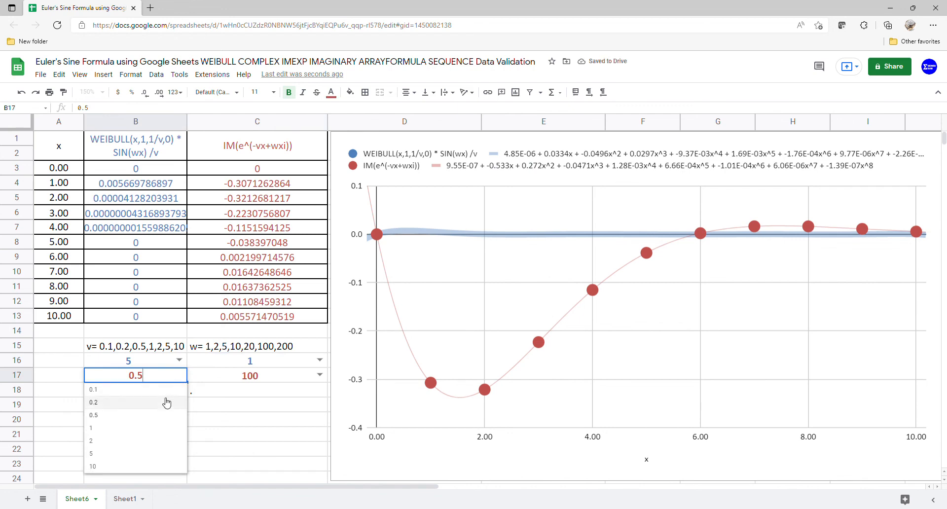
click(148, 454)
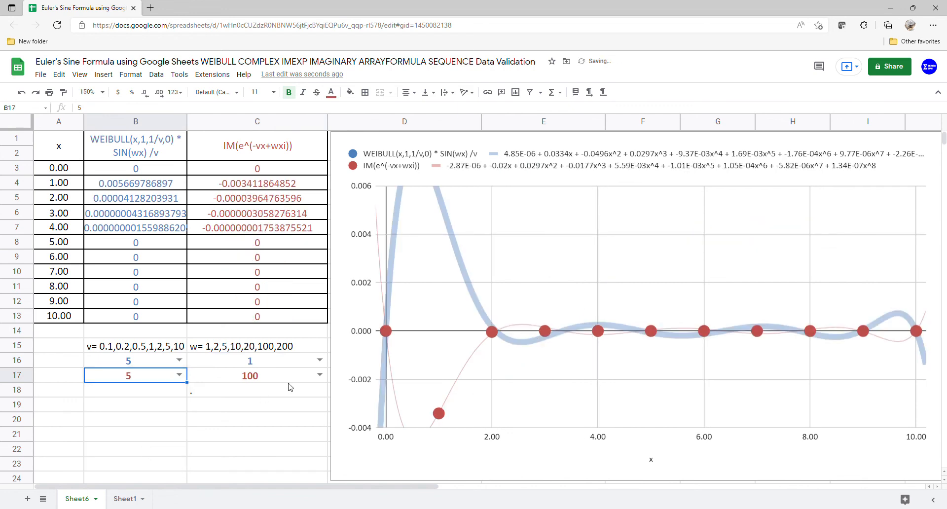
click(320, 376)
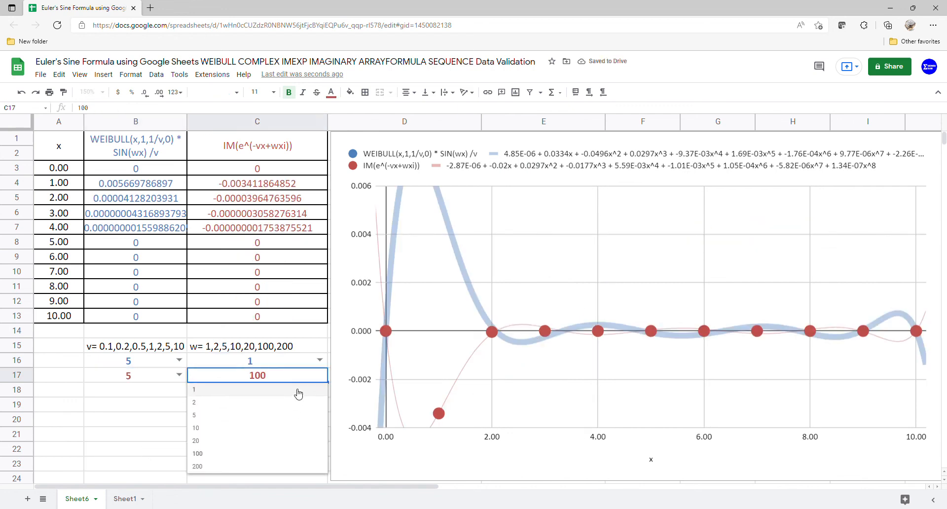
click(296, 393)
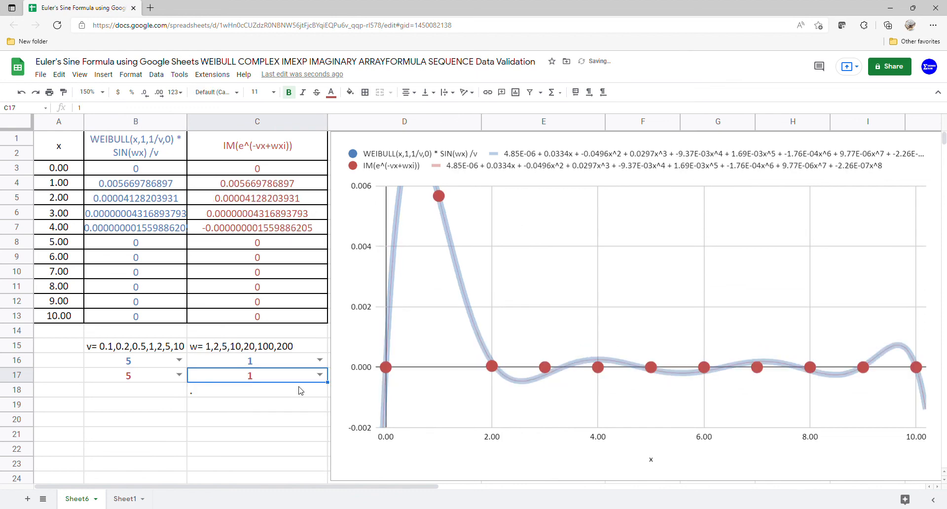
Change w to 5 for both series in C16 and C17, keeping v at 5.
click(320, 360)
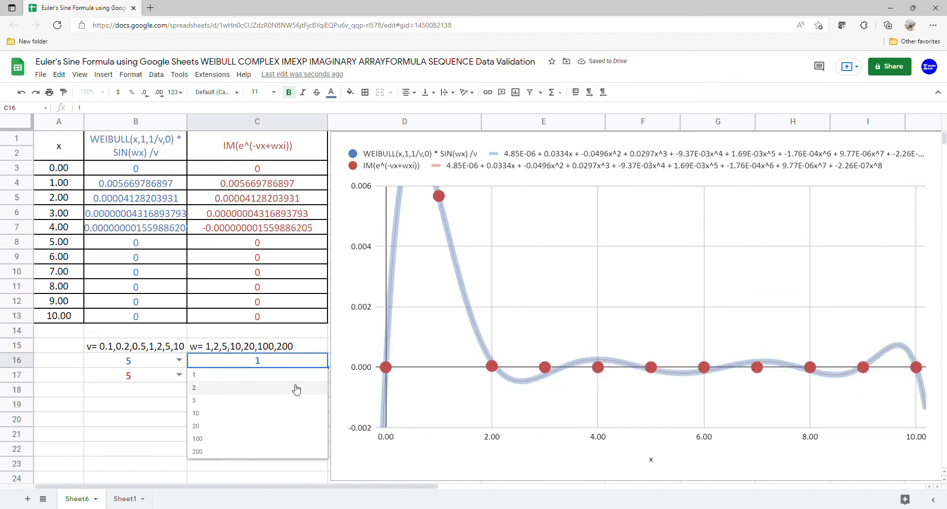
click(288, 402)
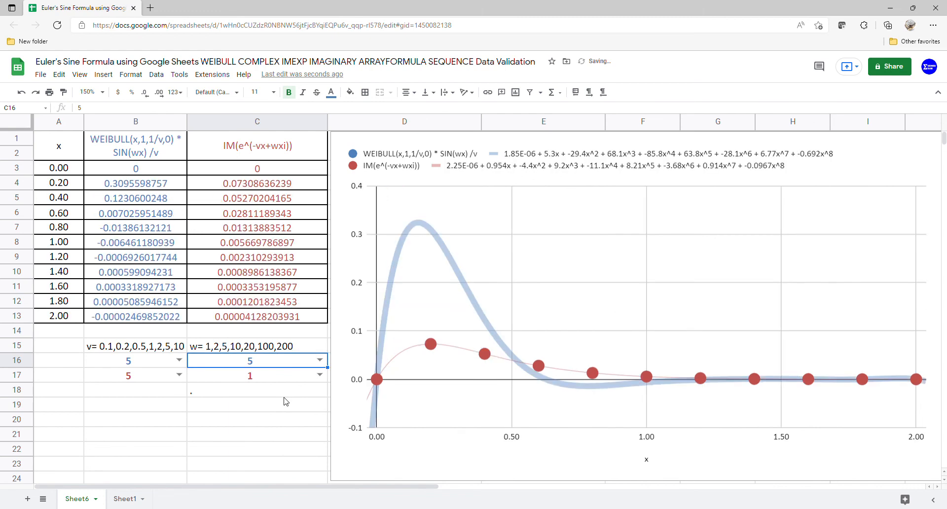
click(320, 376)
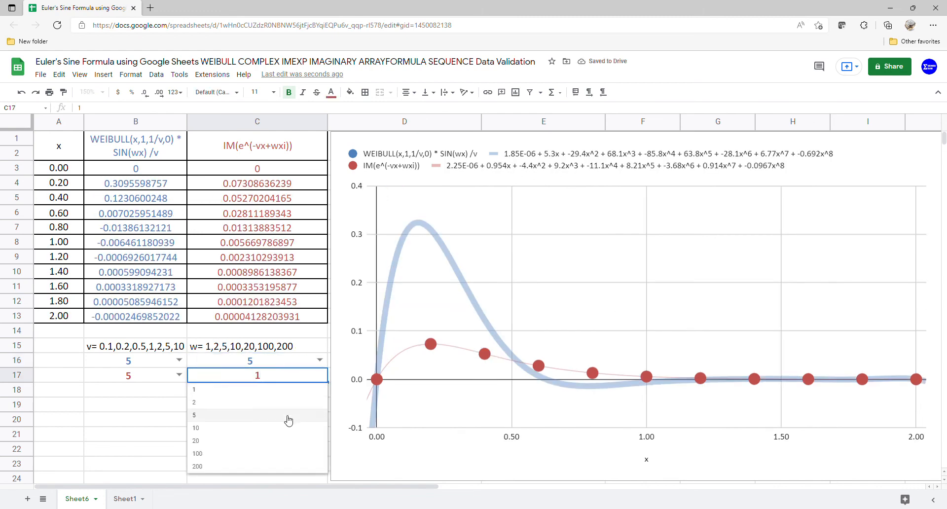
click(288, 419)
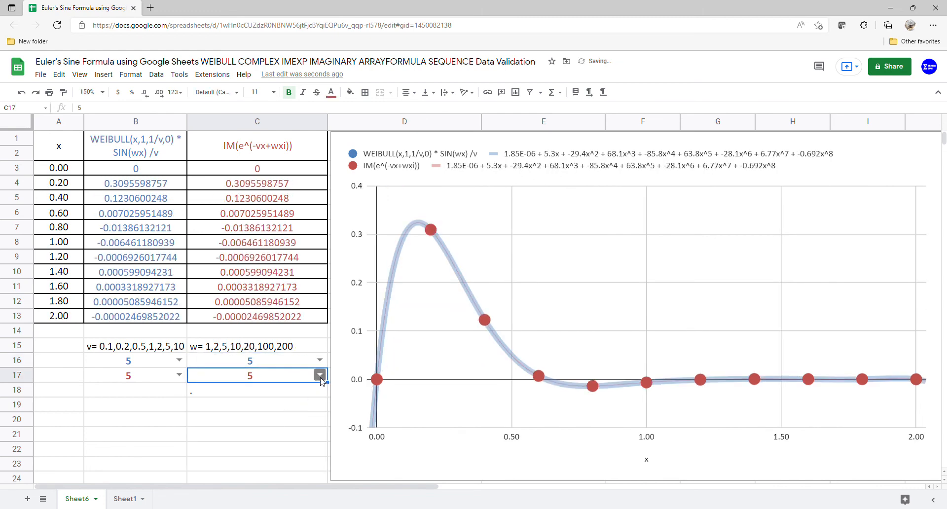
Set w to 100 in C16 and C17 for both series, keeping v at 5.
click(320, 360)
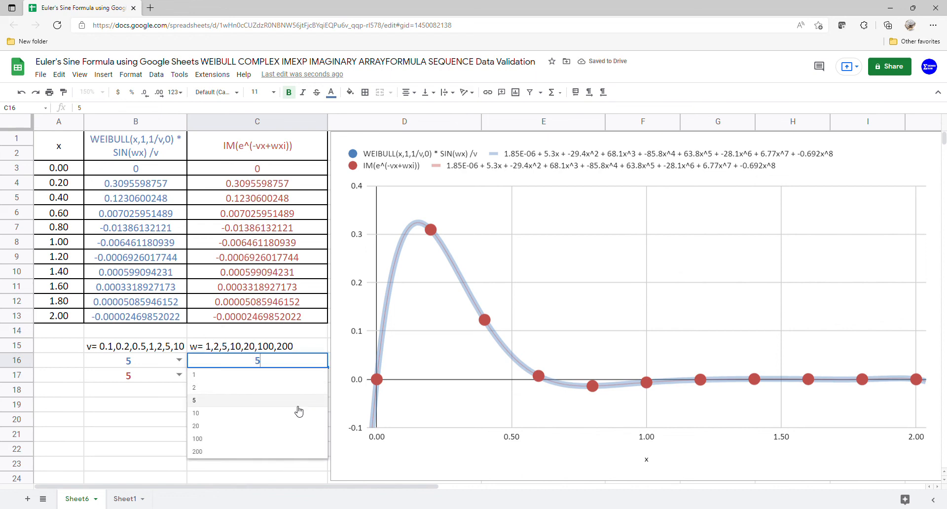
click(287, 439)
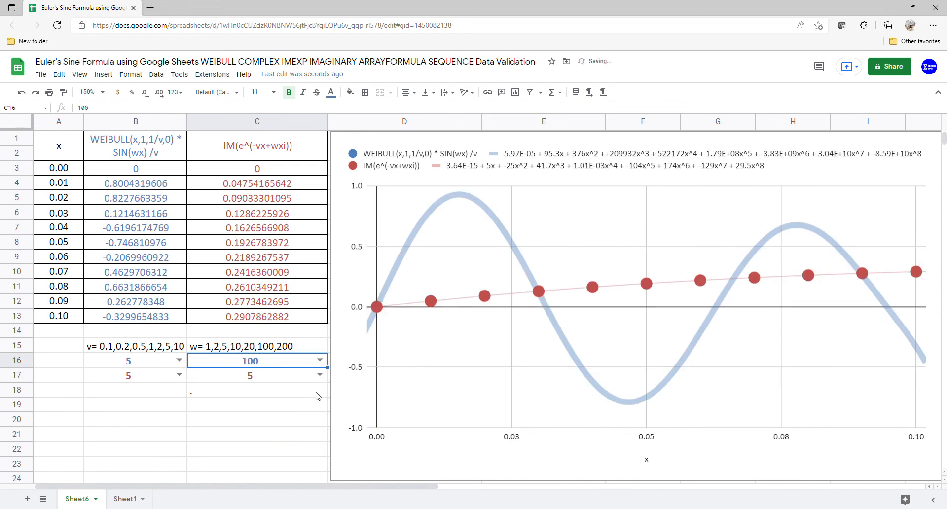
click(320, 374)
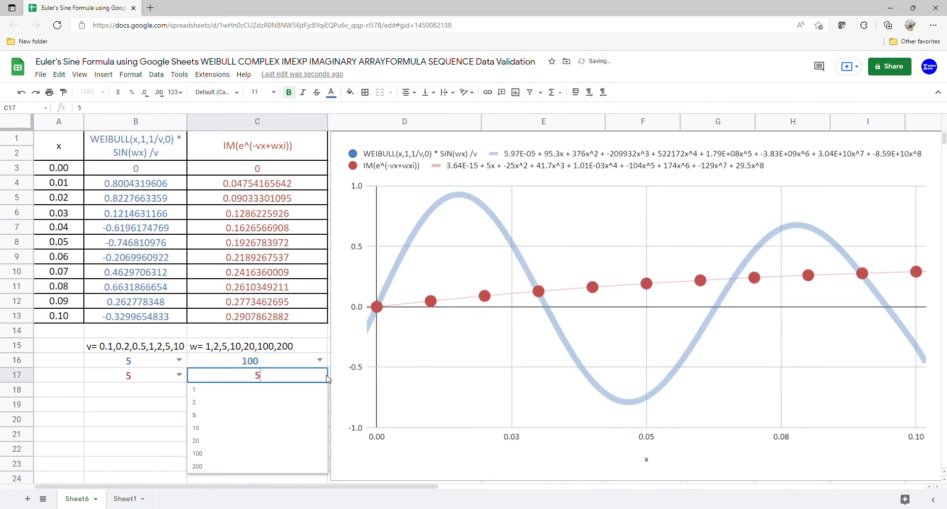
click(274, 455)
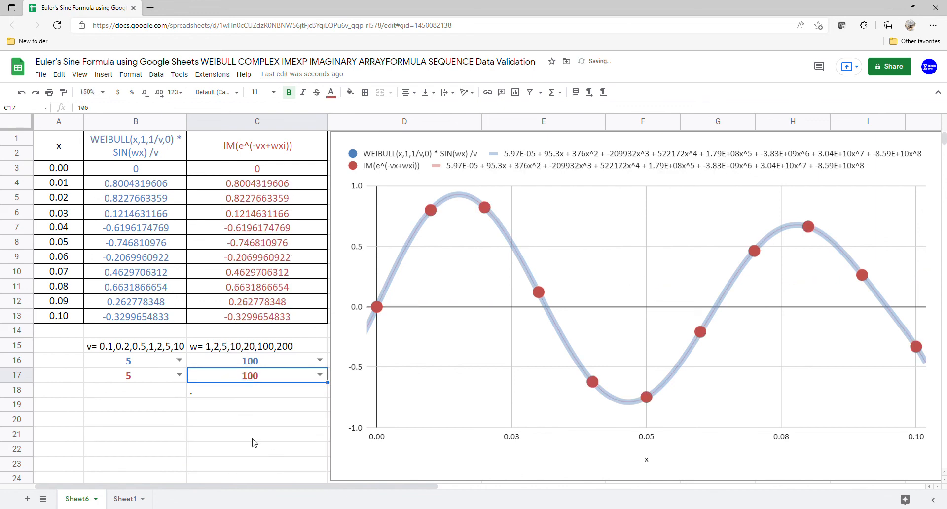